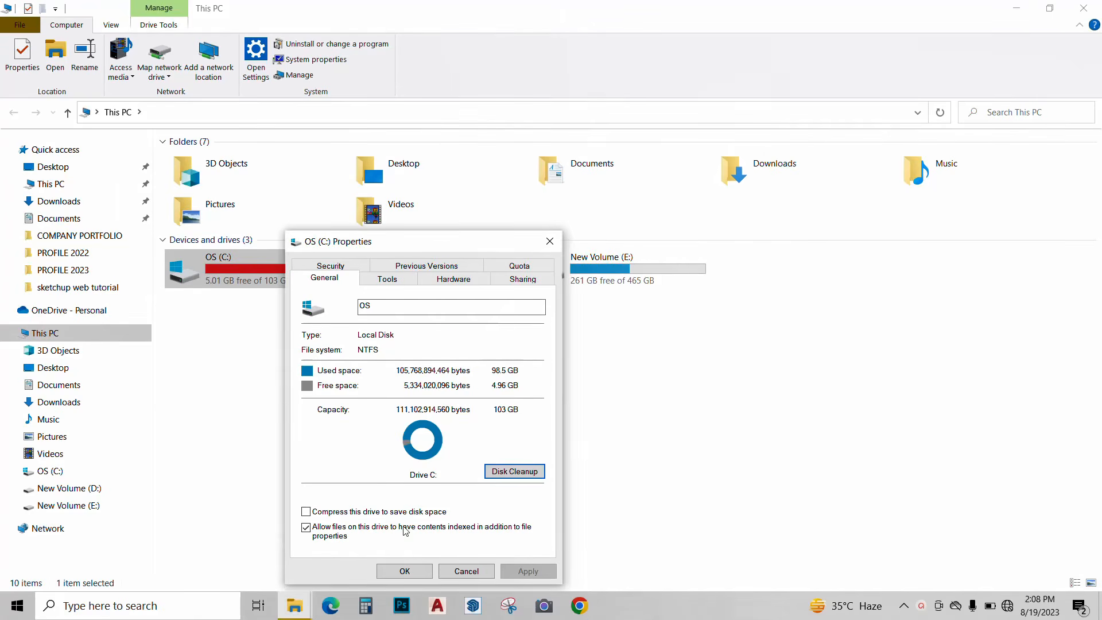
Close the C: drive properties and the This PC window.
{"action": "left_click", "coordinate": [409, 570]}
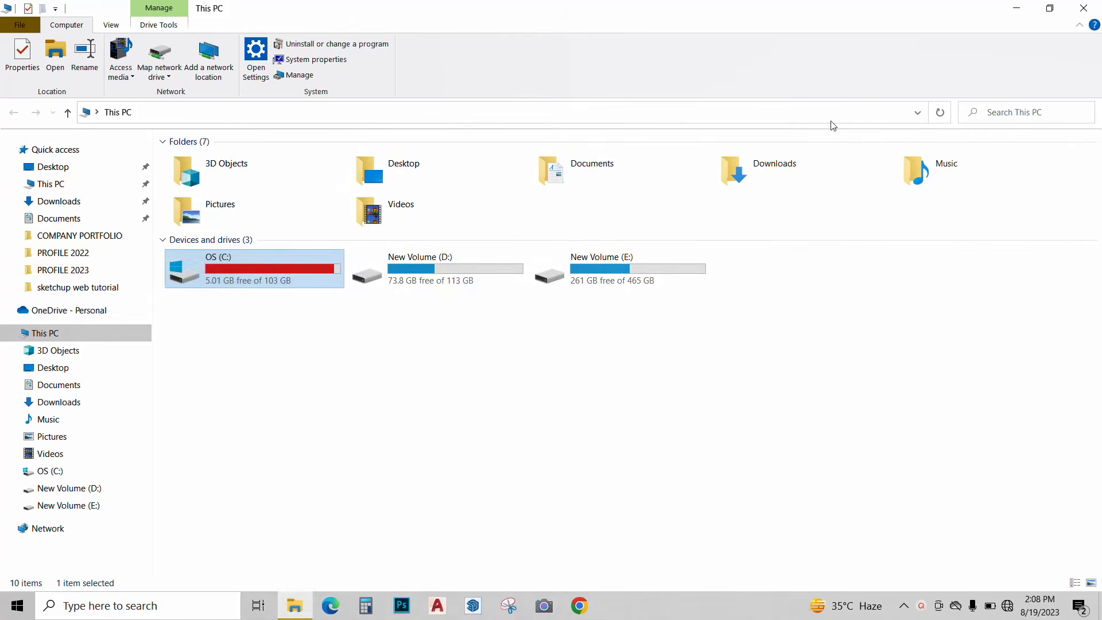
{"action": "left_click", "coordinate": [1094, 10]}
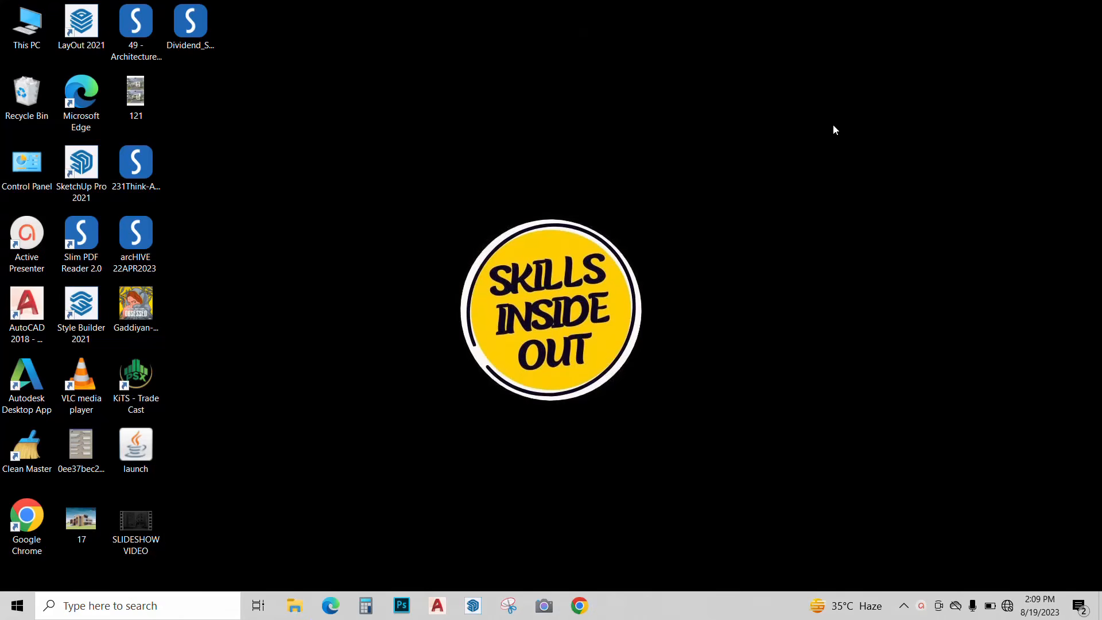
Open Task Manager and show the list of startup apps.
{"action": "right_click", "coordinate": [684, 605]}
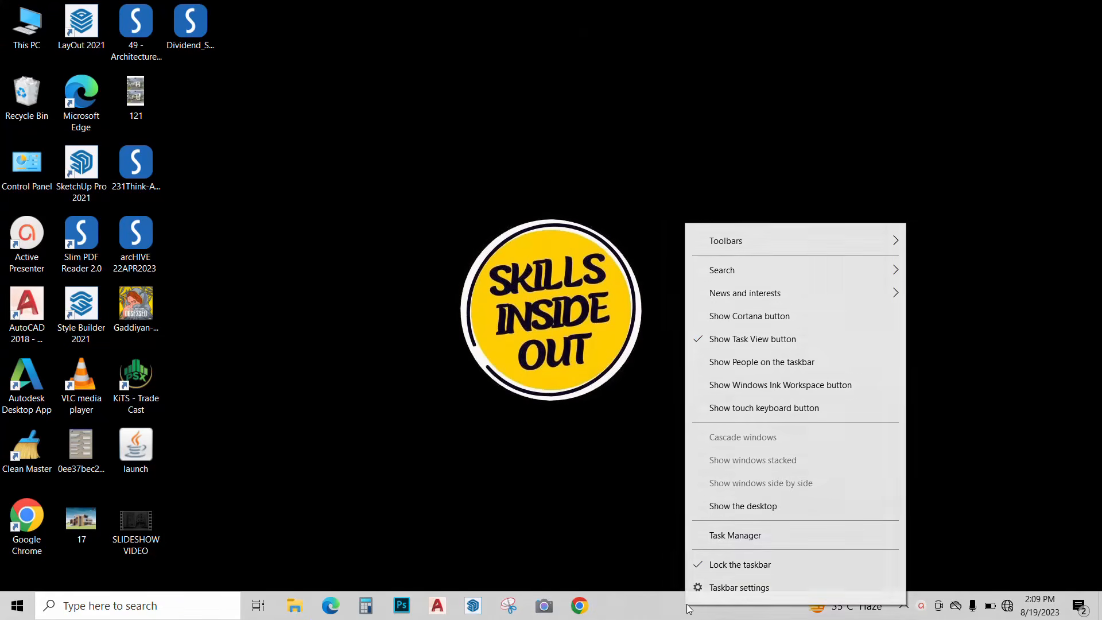
{"action": "left_click", "coordinate": [752, 537]}
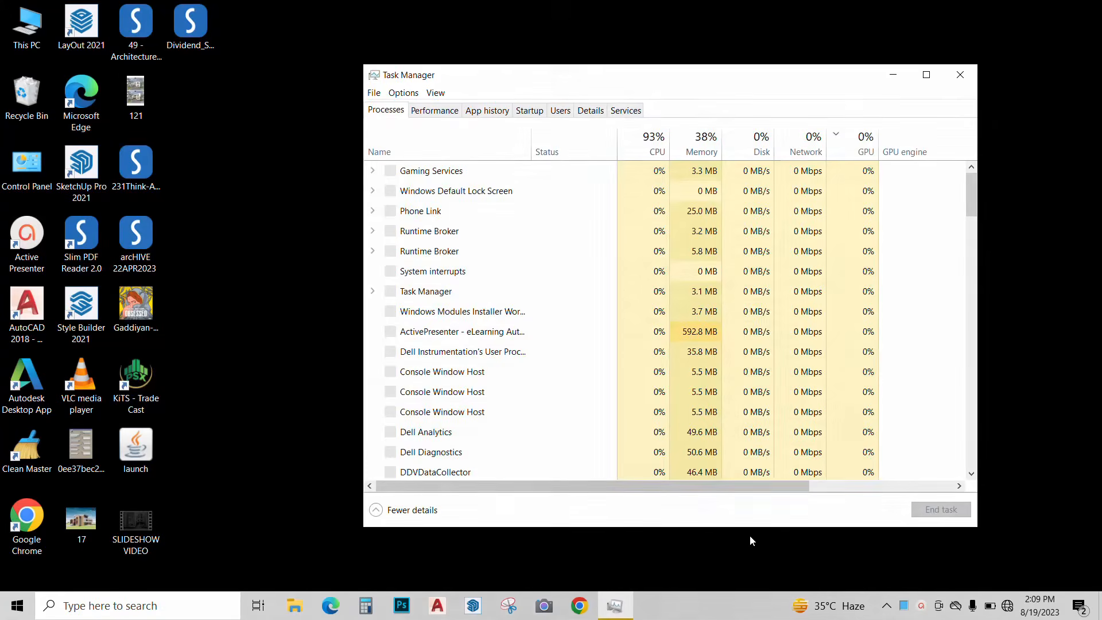
{"action": "left_click", "coordinate": [536, 115]}
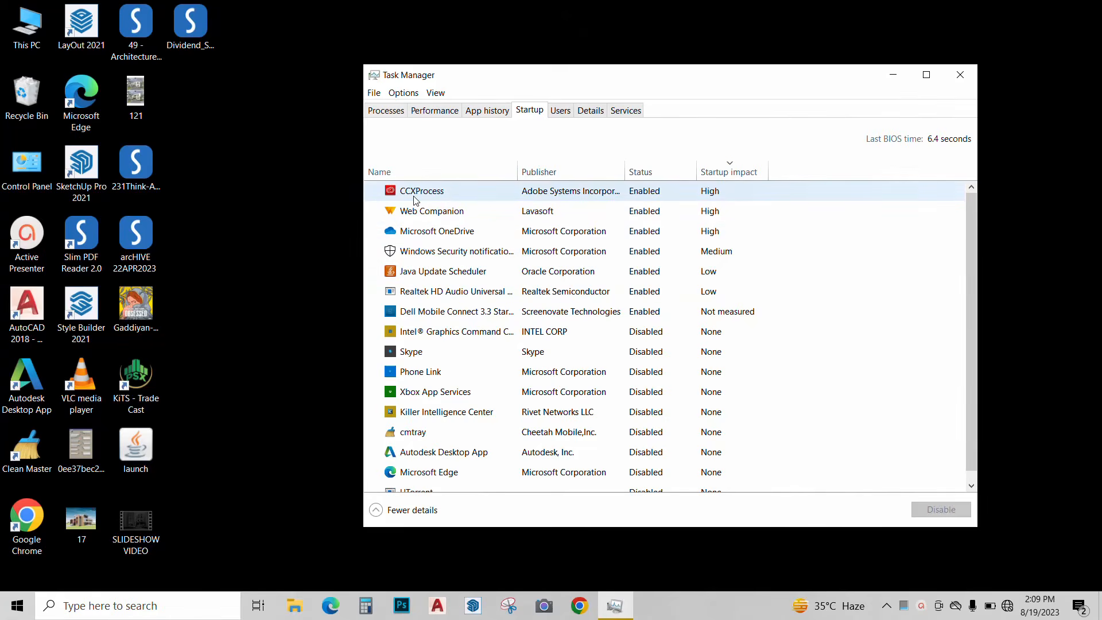
Disable CCXProcess, Web Companion and Microsoft OneDrive from launching at startup.
{"action": "left_click", "coordinate": [434, 196]}
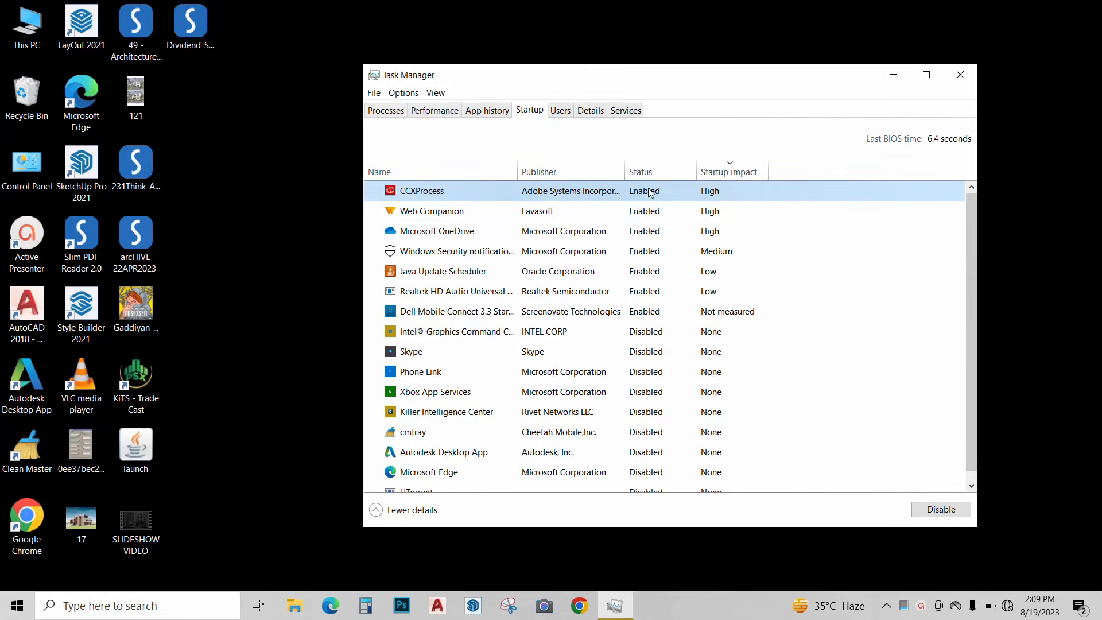
{"action": "left_click", "coordinate": [940, 510]}
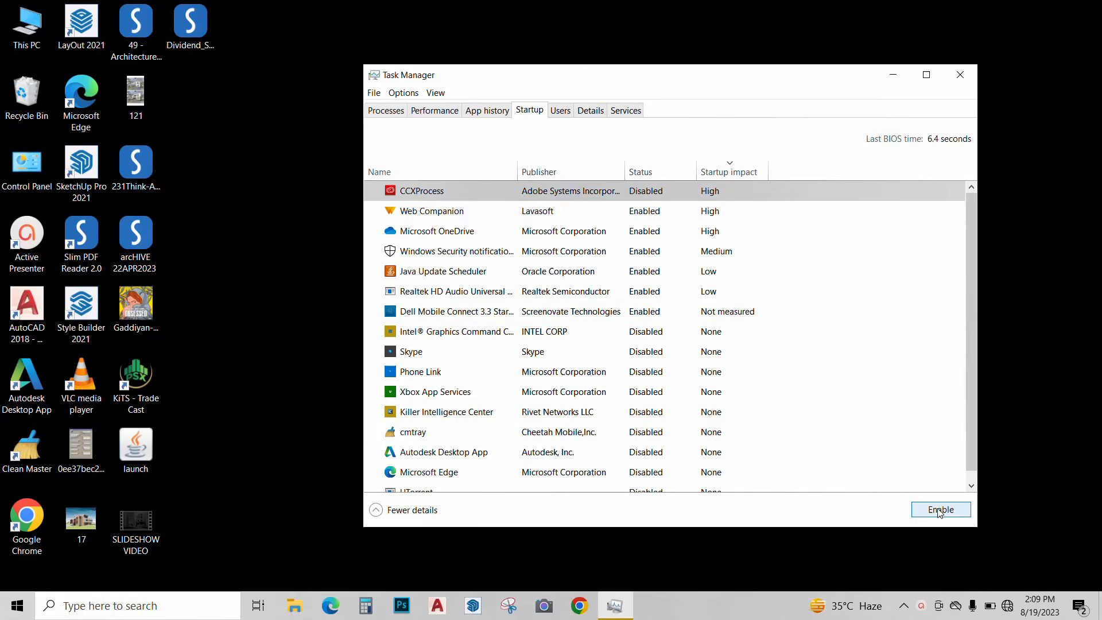
{"action": "left_click", "coordinate": [469, 213]}
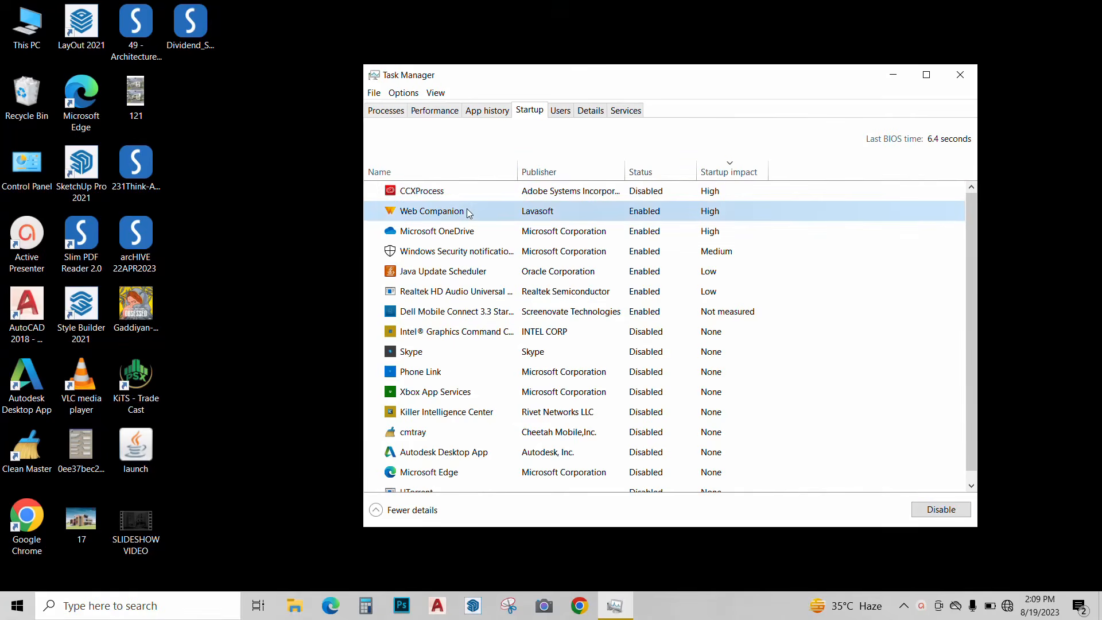
{"action": "left_click", "coordinate": [943, 515]}
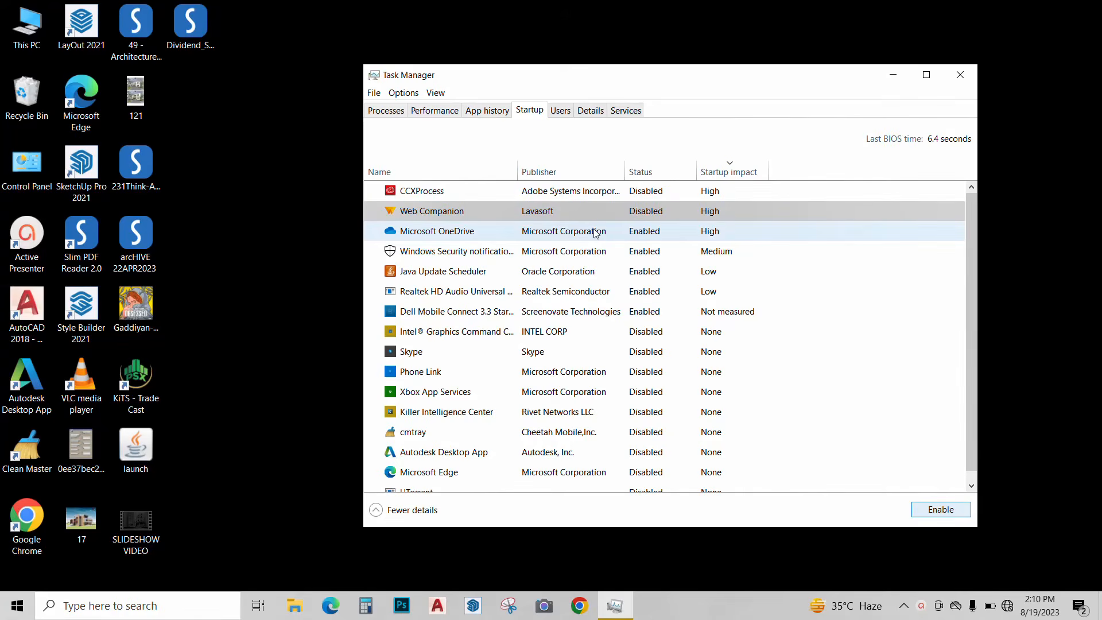
{"action": "left_click", "coordinate": [596, 231]}
{"action": "left_click", "coordinate": [940, 509]}
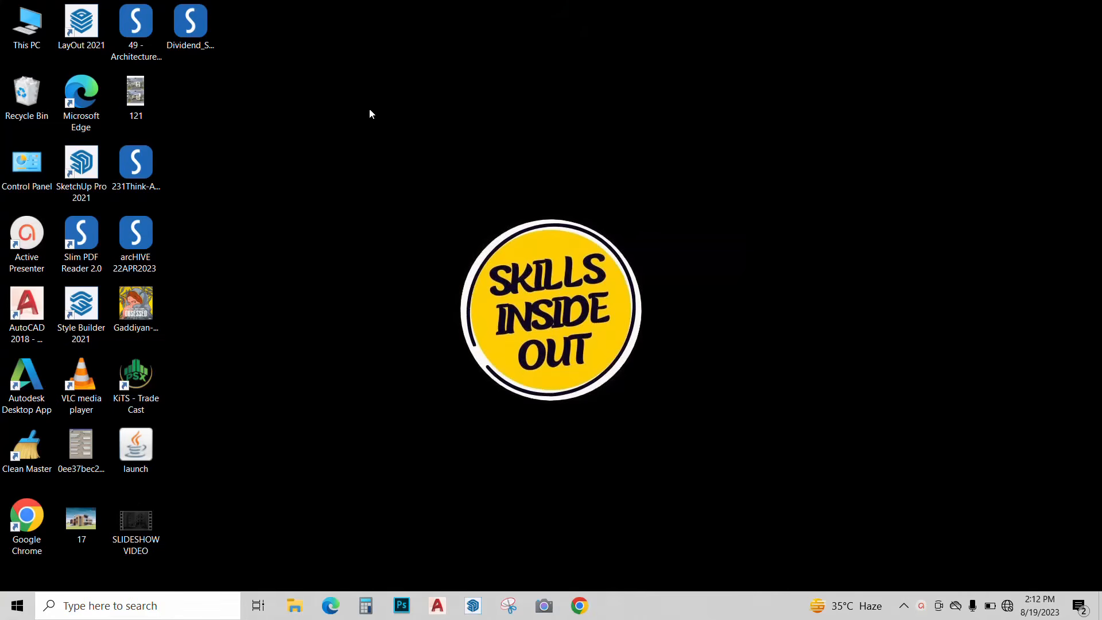
Open the advanced system settings from the properties of This PC.
{"action": "right_click", "coordinate": [32, 45]}
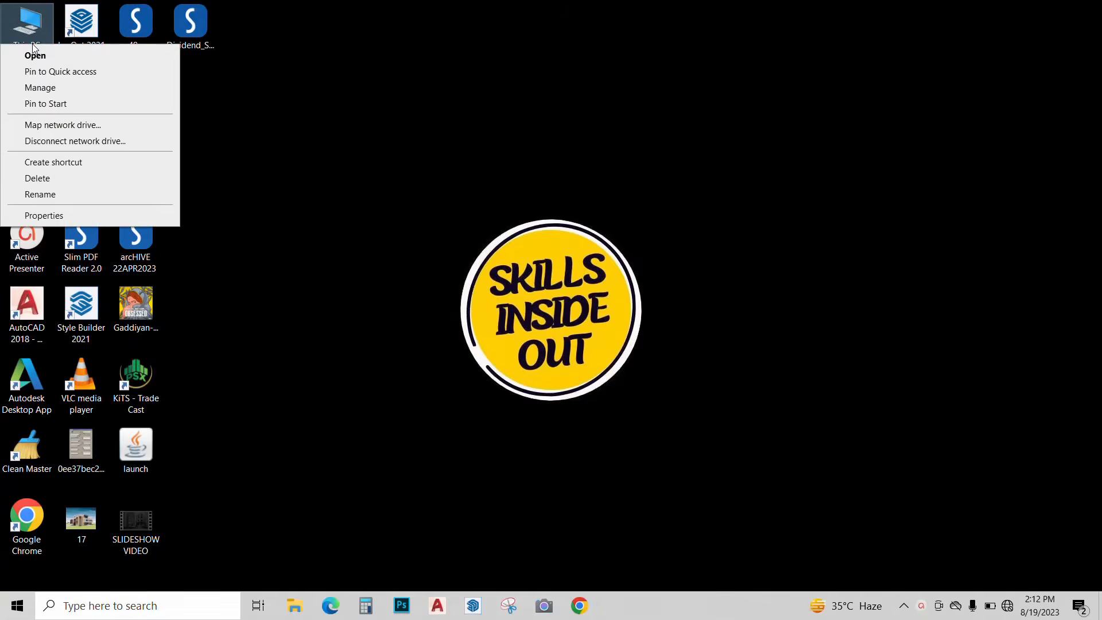
{"action": "left_click", "coordinate": [124, 215]}
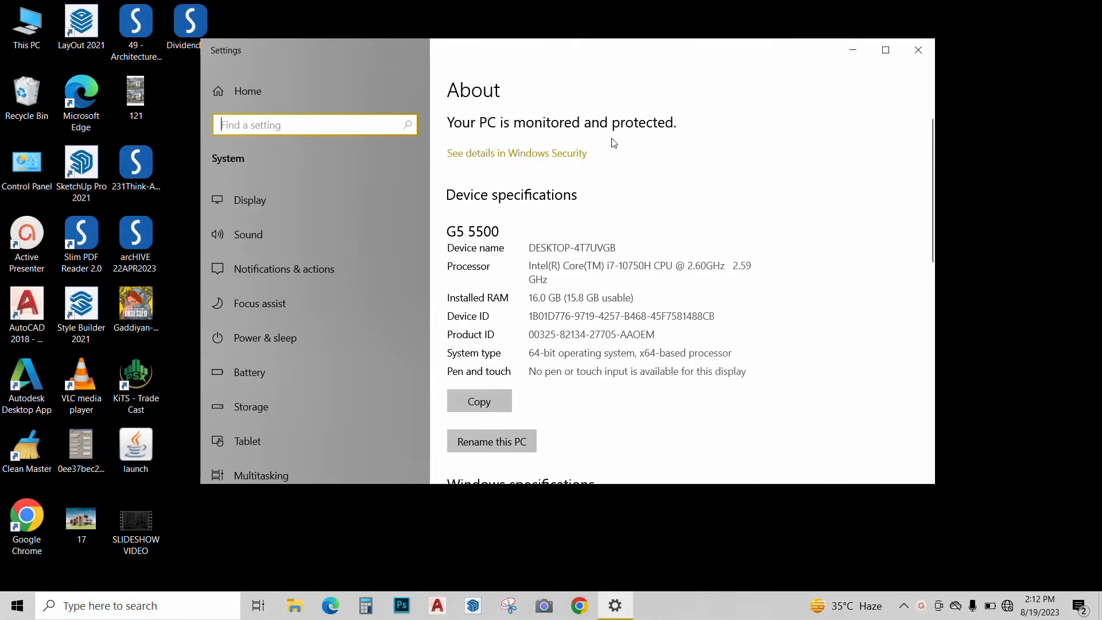
{"action": "left_click", "coordinate": [883, 50]}
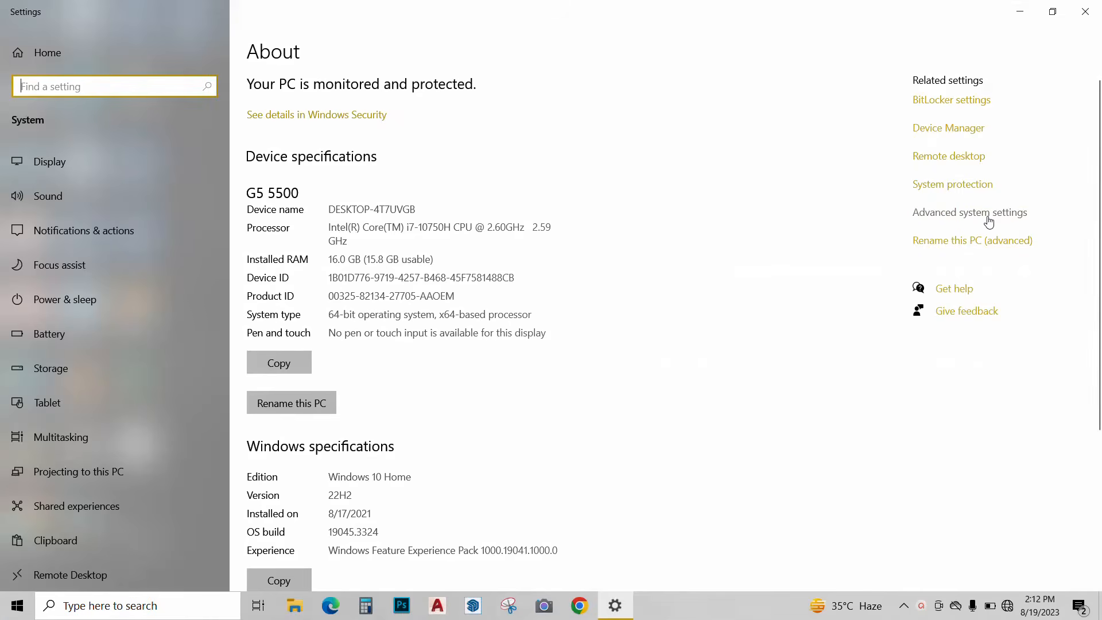
{"action": "left_click", "coordinate": [989, 217]}
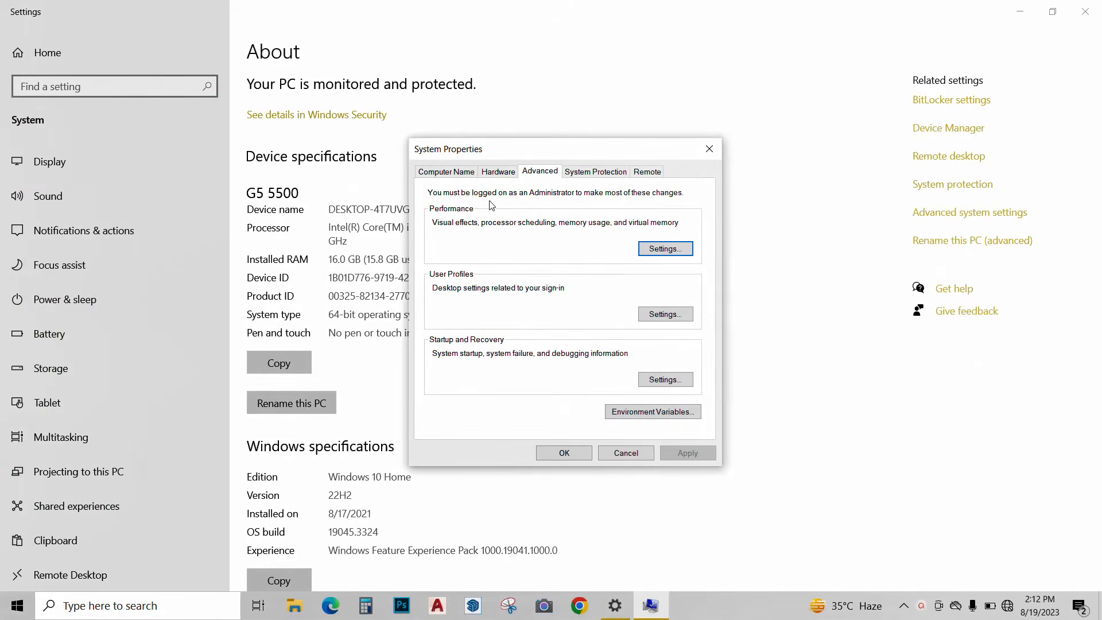
In the performance settings, set the visual effects to Adjust for best performance and apply the change.
{"action": "left_click", "coordinate": [658, 250]}
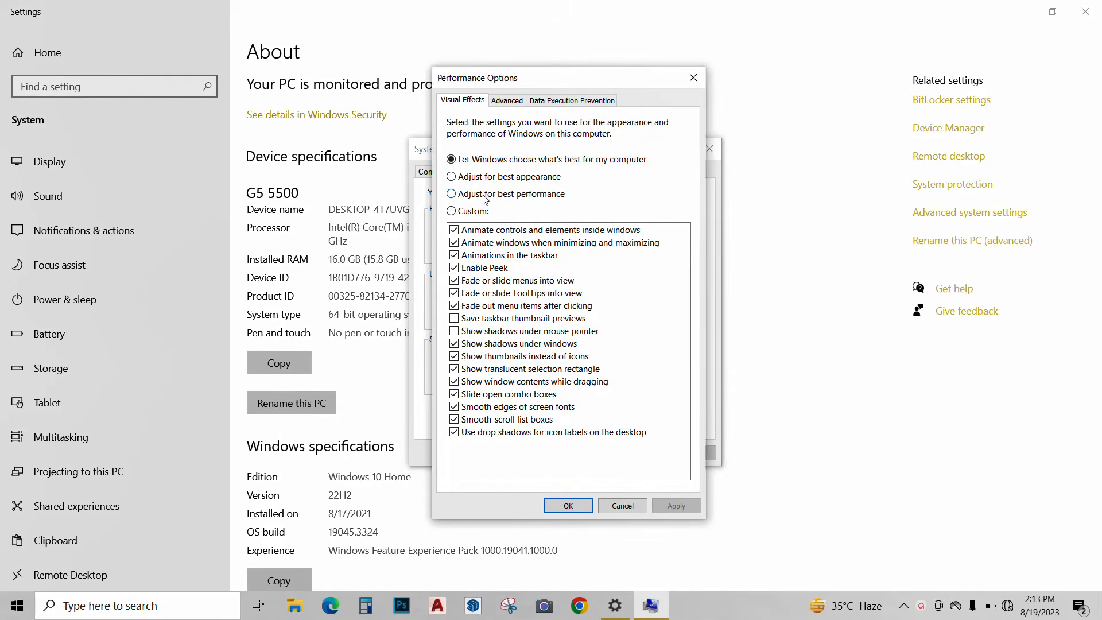
{"action": "left_click", "coordinate": [451, 194]}
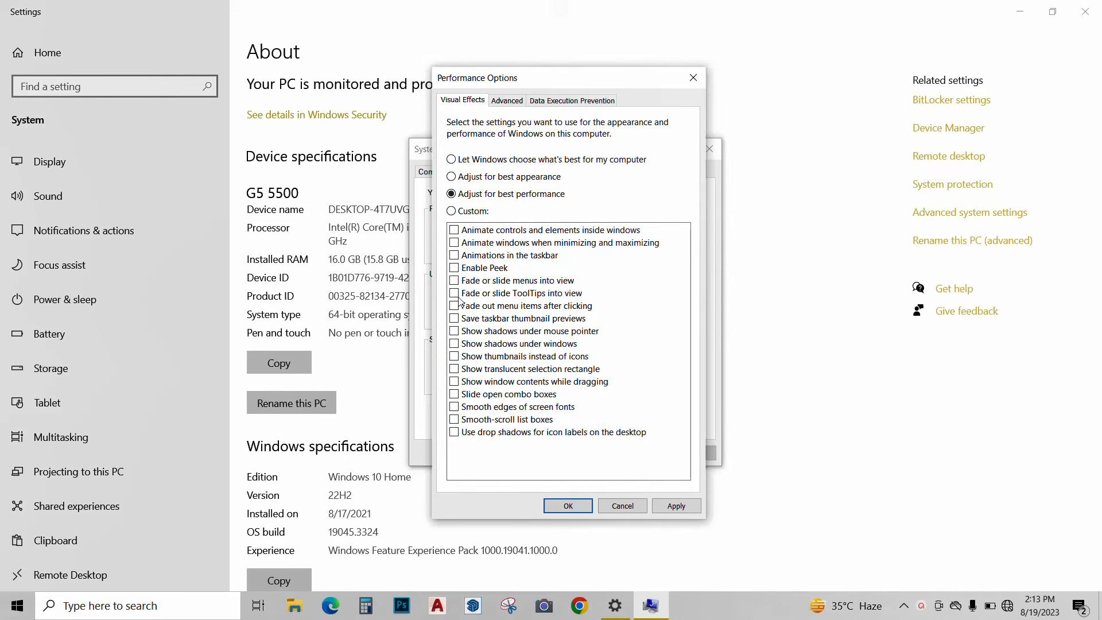
{"action": "left_click", "coordinate": [676, 507]}
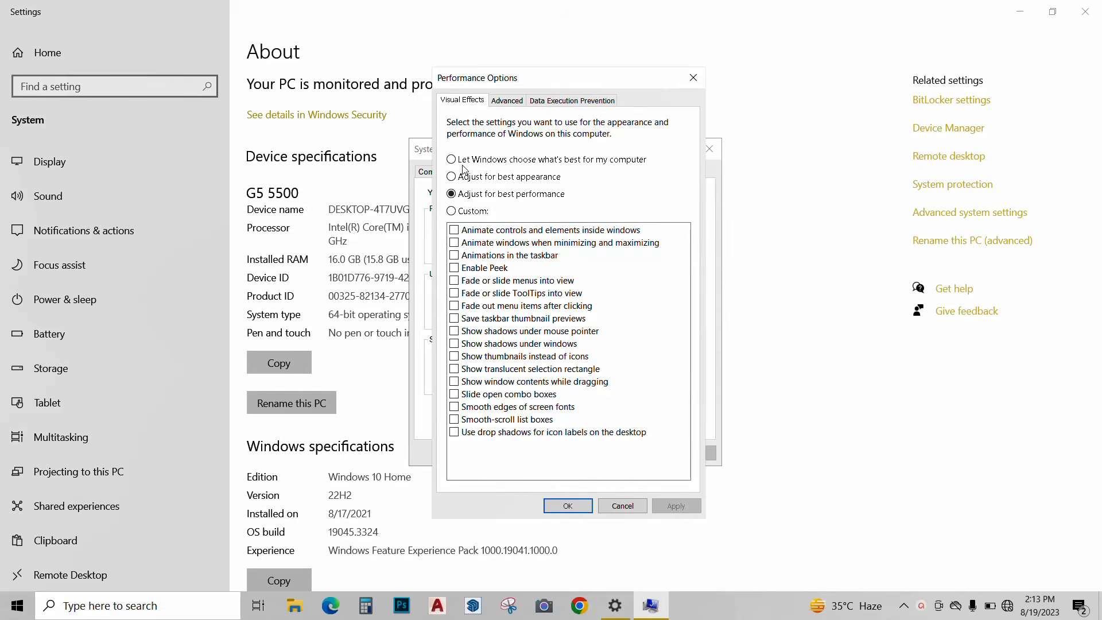
Try enabling shadows under windows and mouse pointer, saved taskbar thumbnail previews and fading ToolTips as custom visual effects.
{"action": "left_click", "coordinate": [456, 342]}
{"action": "left_click", "coordinate": [454, 331]}
{"action": "left_click", "coordinate": [454, 319]}
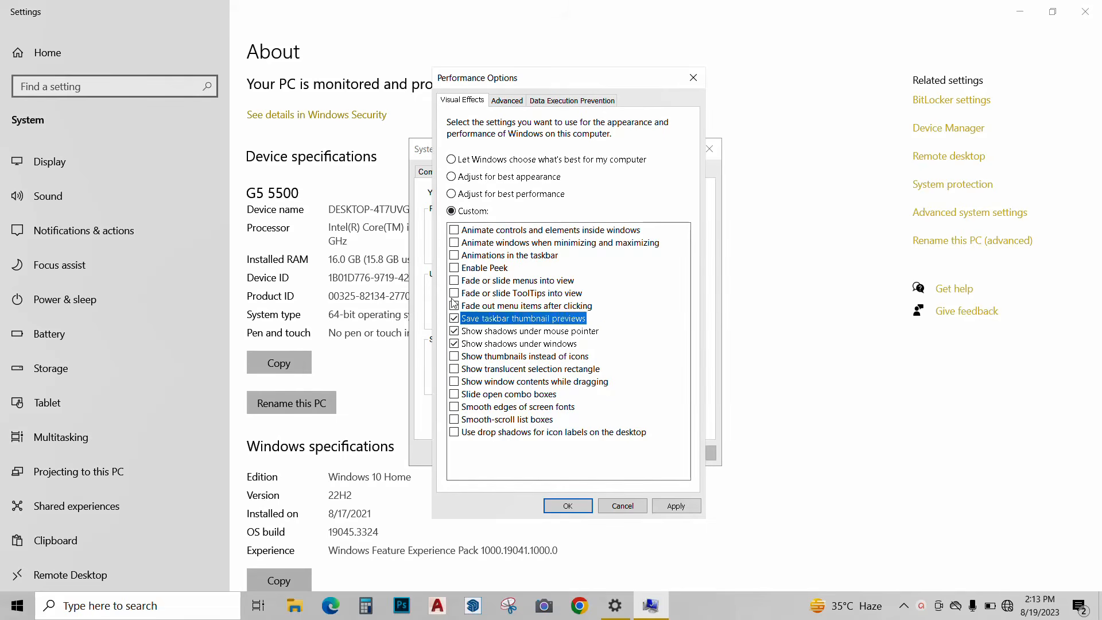
{"action": "left_click", "coordinate": [454, 293]}
{"action": "left_click", "coordinate": [669, 506]}
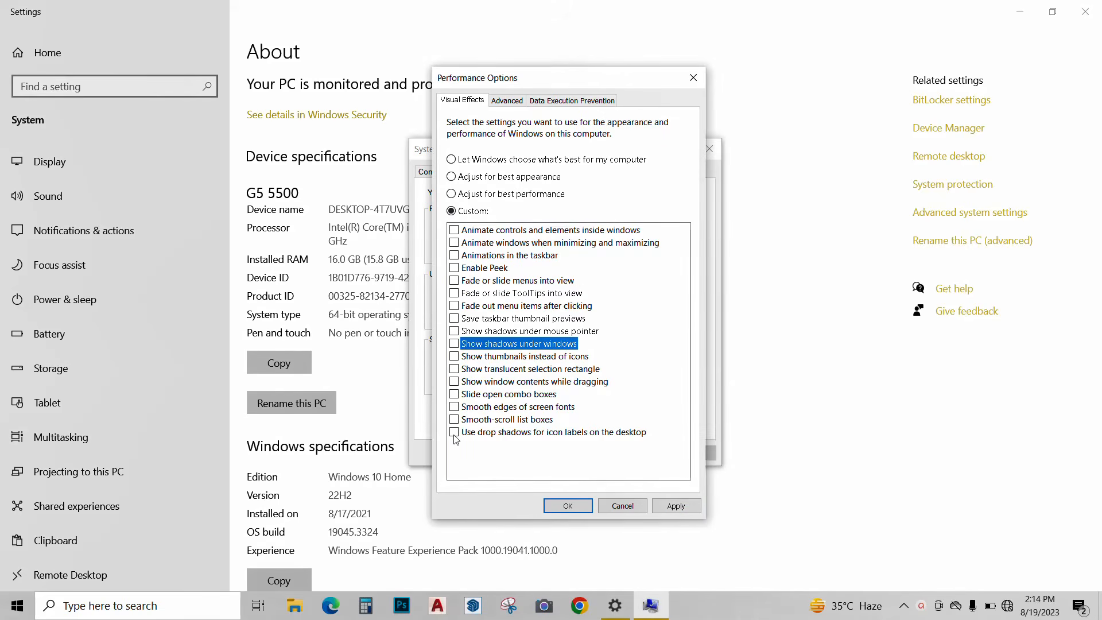
Enable and apply icon label drop shadows, smooth-scroll list boxes, smooth screen font edges, the translucent selection rectangle and shadows under windows.
{"action": "left_click", "coordinate": [454, 434]}
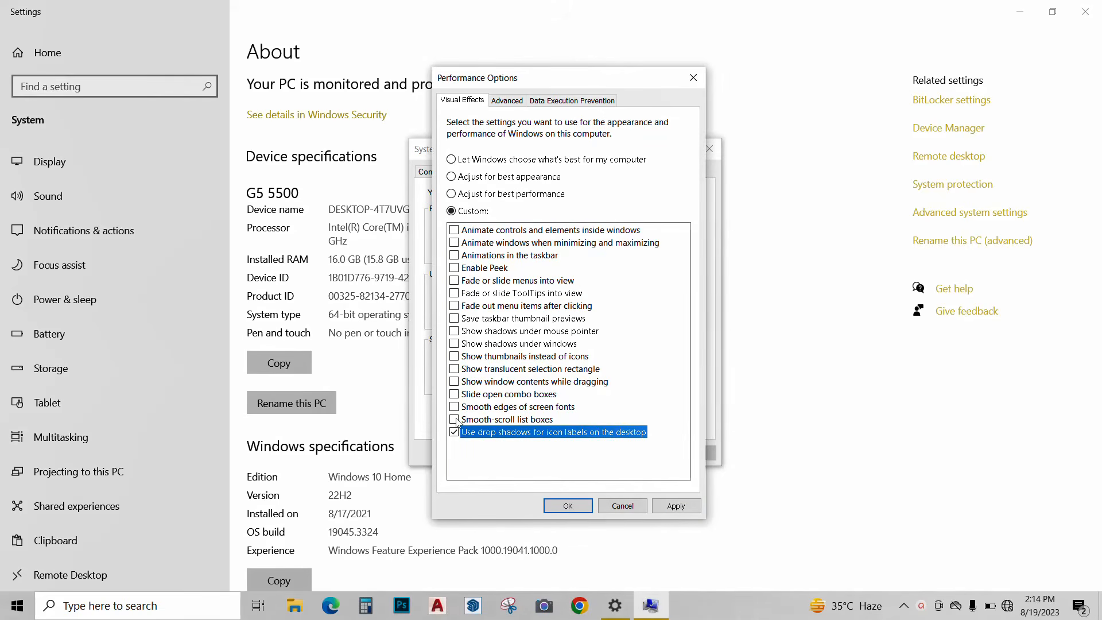
{"action": "left_click", "coordinate": [454, 420]}
{"action": "left_click", "coordinate": [455, 408]}
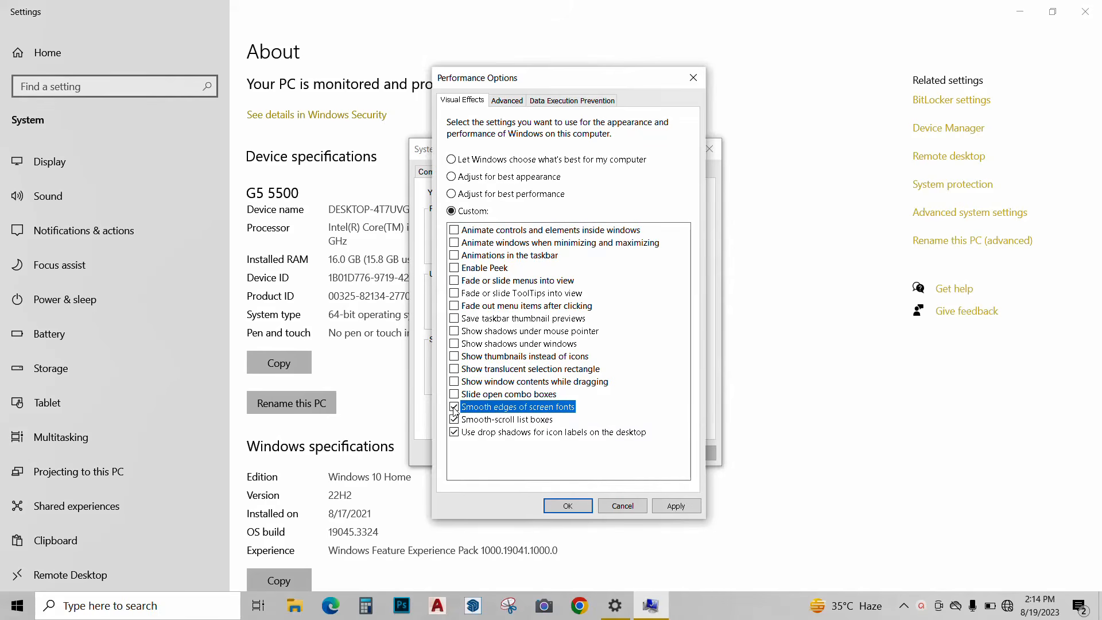
{"action": "left_click", "coordinate": [454, 371]}
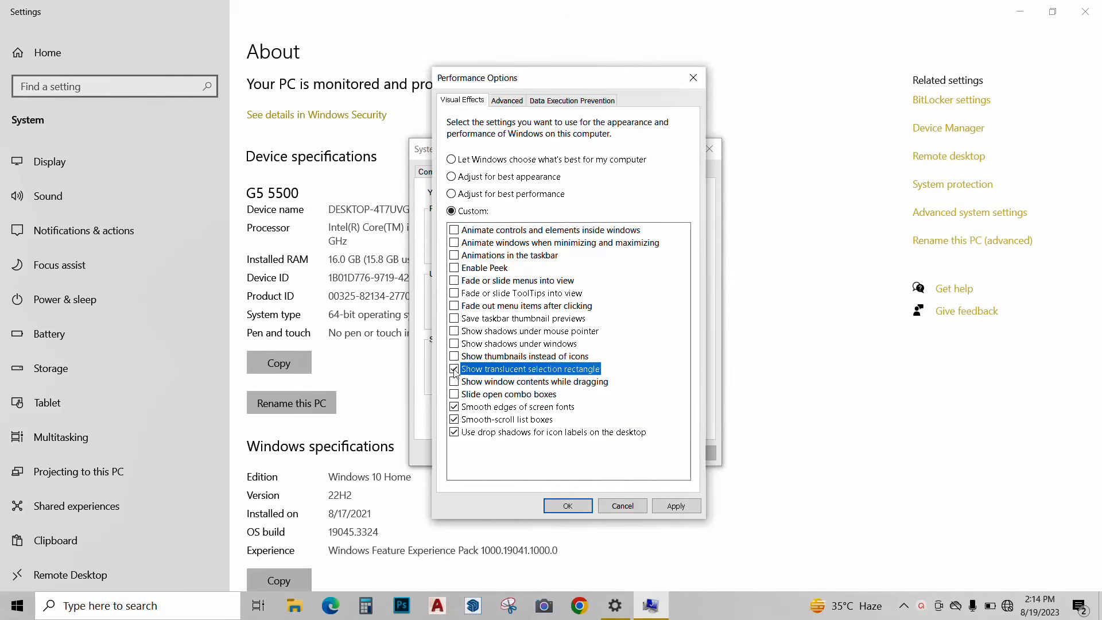
{"action": "left_click", "coordinate": [455, 344]}
{"action": "left_click", "coordinate": [672, 505]}
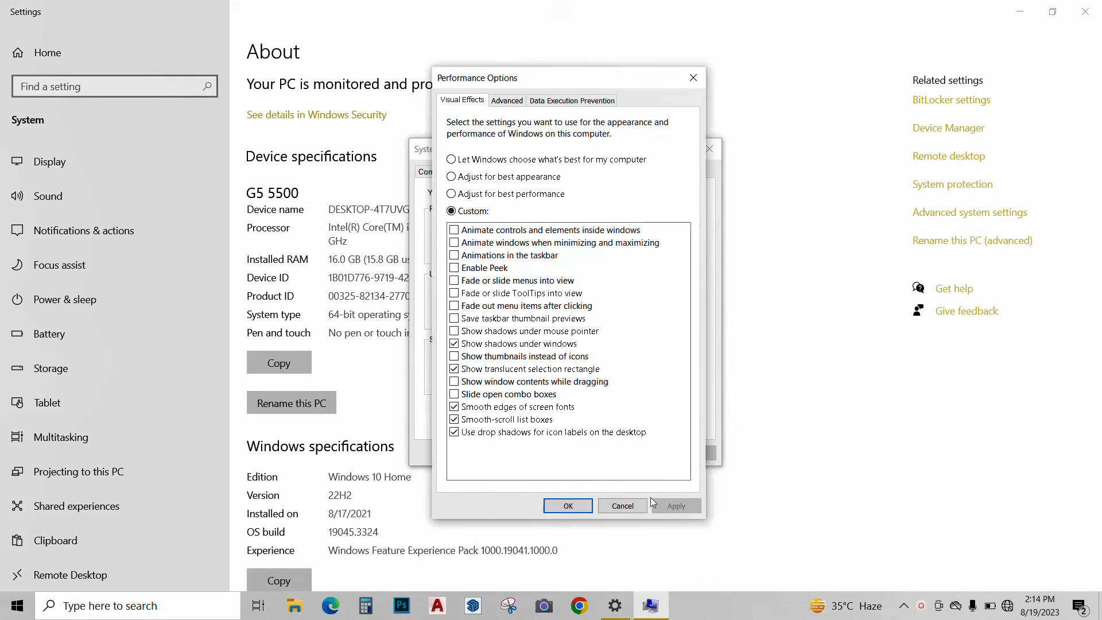
Accept and close Performance Options and System Properties, and close the Settings window.
{"action": "left_click", "coordinate": [577, 507]}
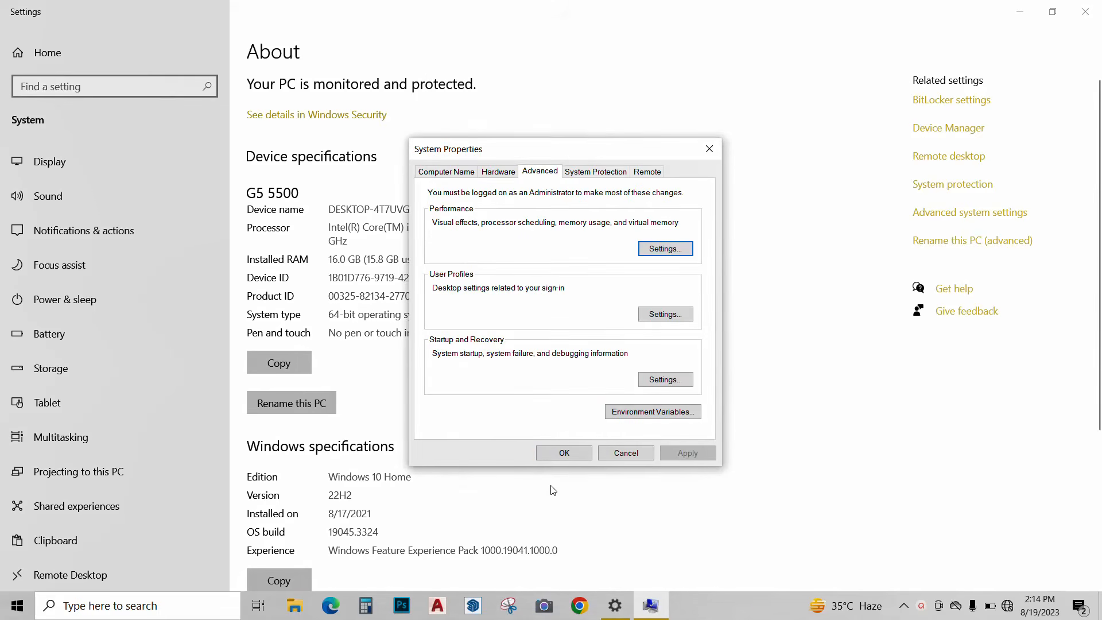
{"action": "left_click", "coordinate": [573, 455]}
{"action": "left_click", "coordinate": [1085, 12]}
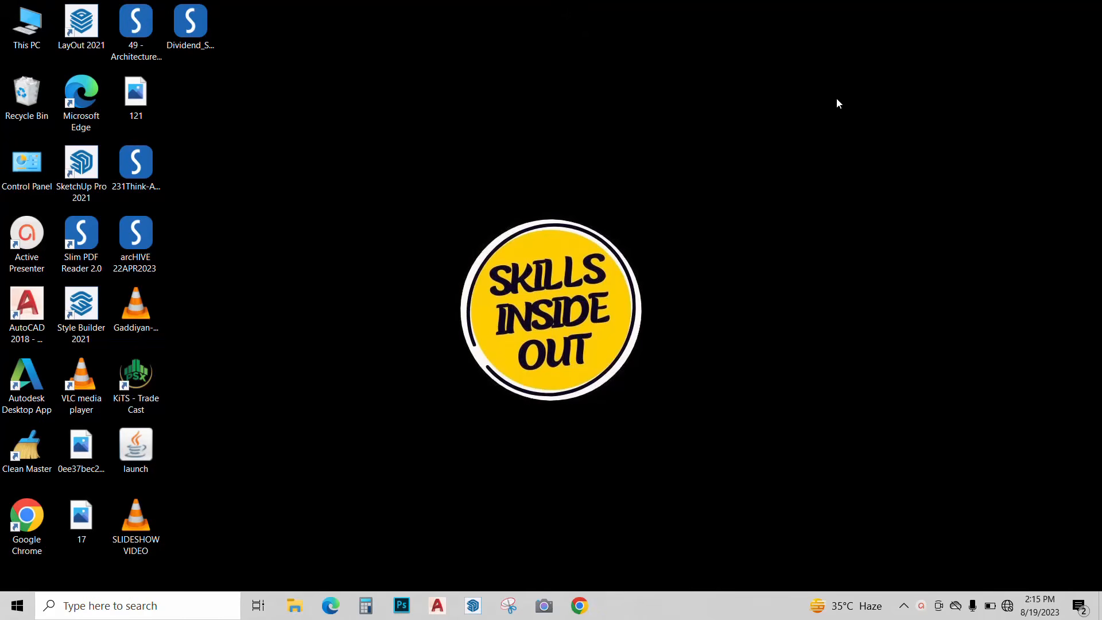
Search Windows for "setting", open the Settings app and go to its Privacy section.
{"action": "left_click", "coordinate": [125, 611]}
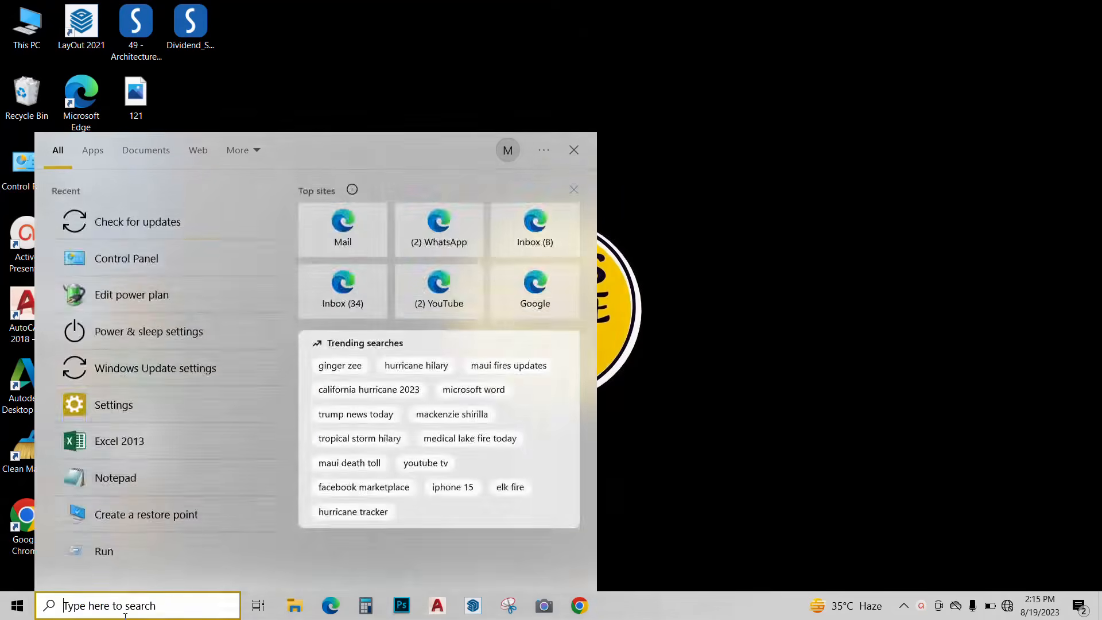
{"action": "type", "text": "setting"}
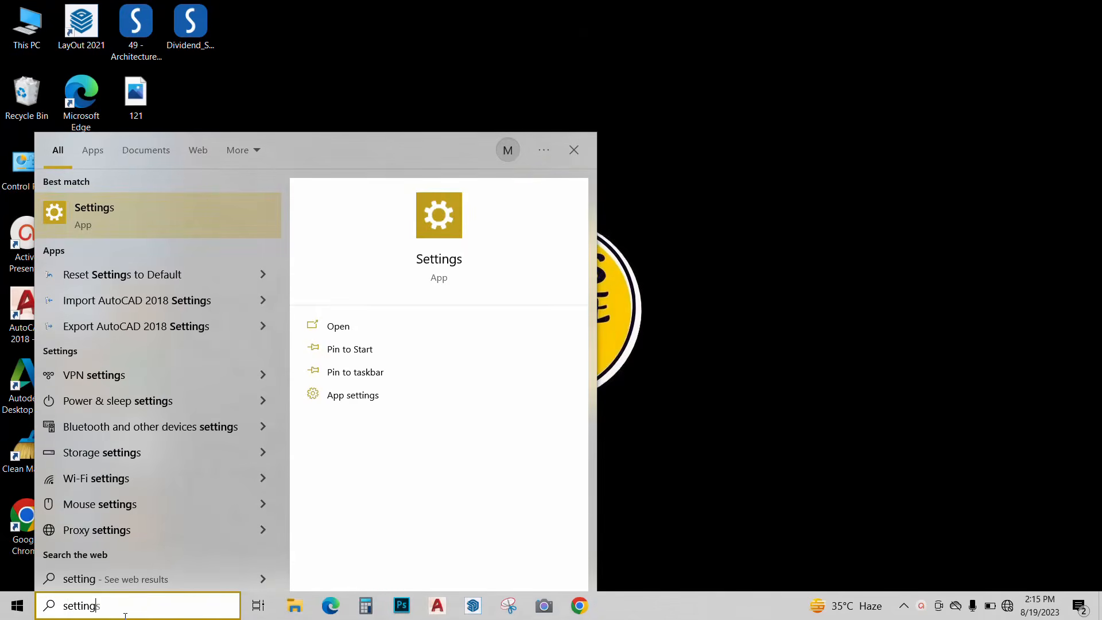
{"action": "key", "text": "Return"}
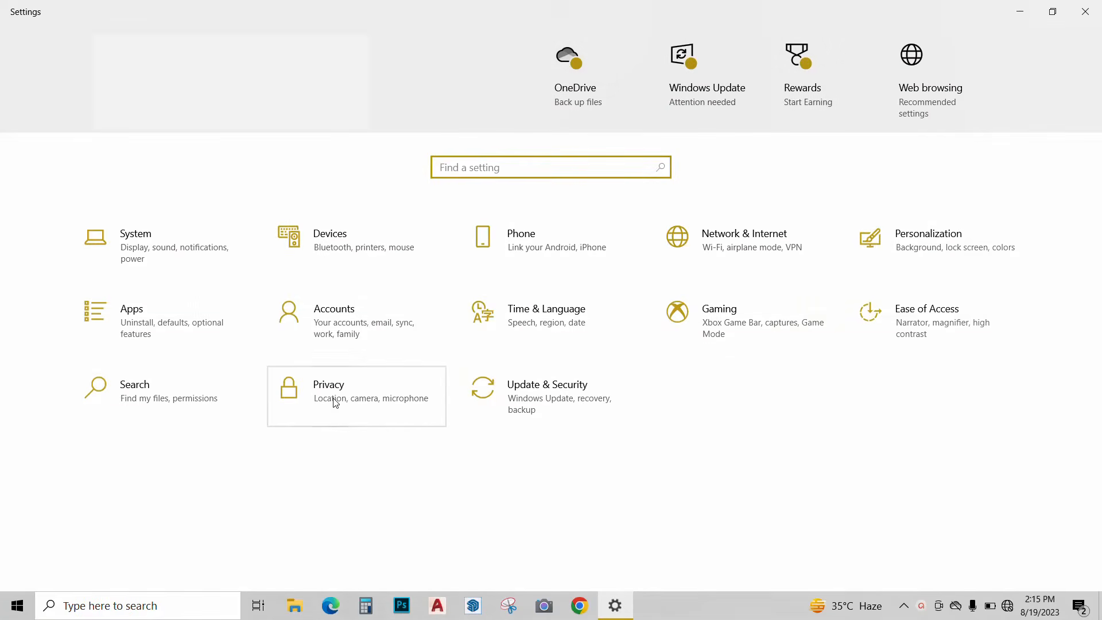
{"action": "left_click", "coordinate": [337, 403]}
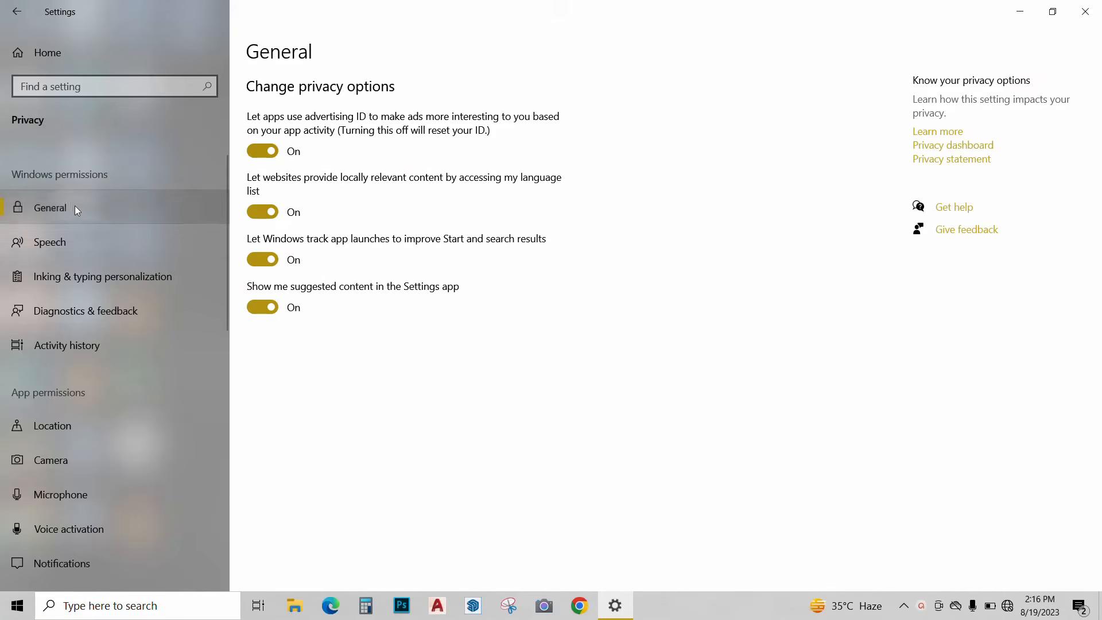
Turn off all four general privacy options: advertising ID, language list access, app launch tracking and suggested content in Settings.
{"action": "left_click", "coordinate": [267, 157]}
{"action": "left_click", "coordinate": [268, 214]}
{"action": "left_click", "coordinate": [268, 261]}
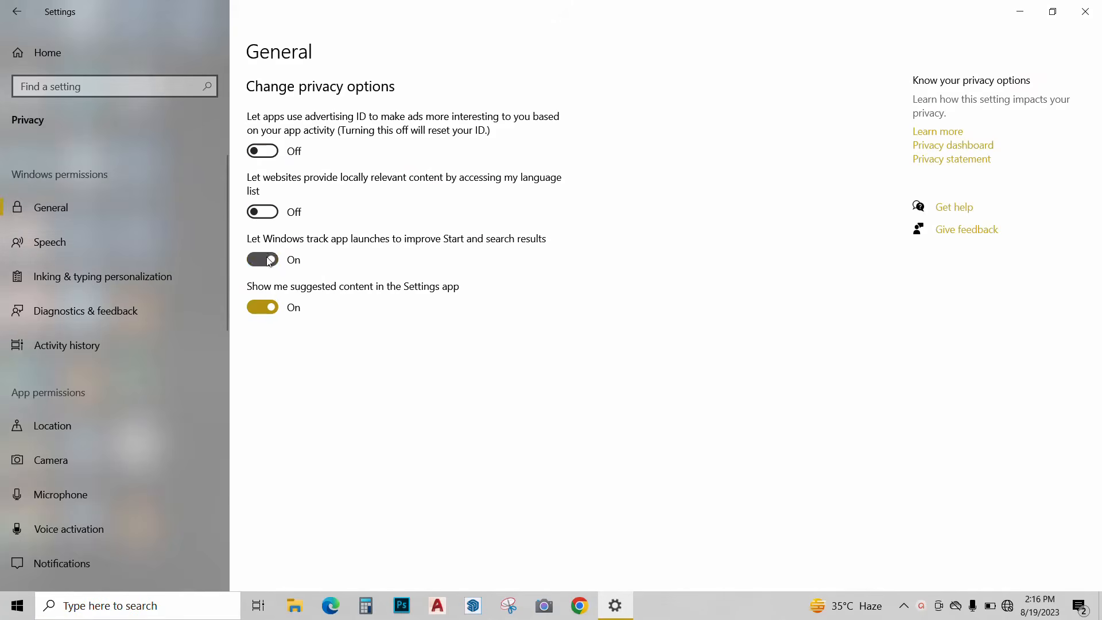
{"action": "left_click", "coordinate": [268, 309]}
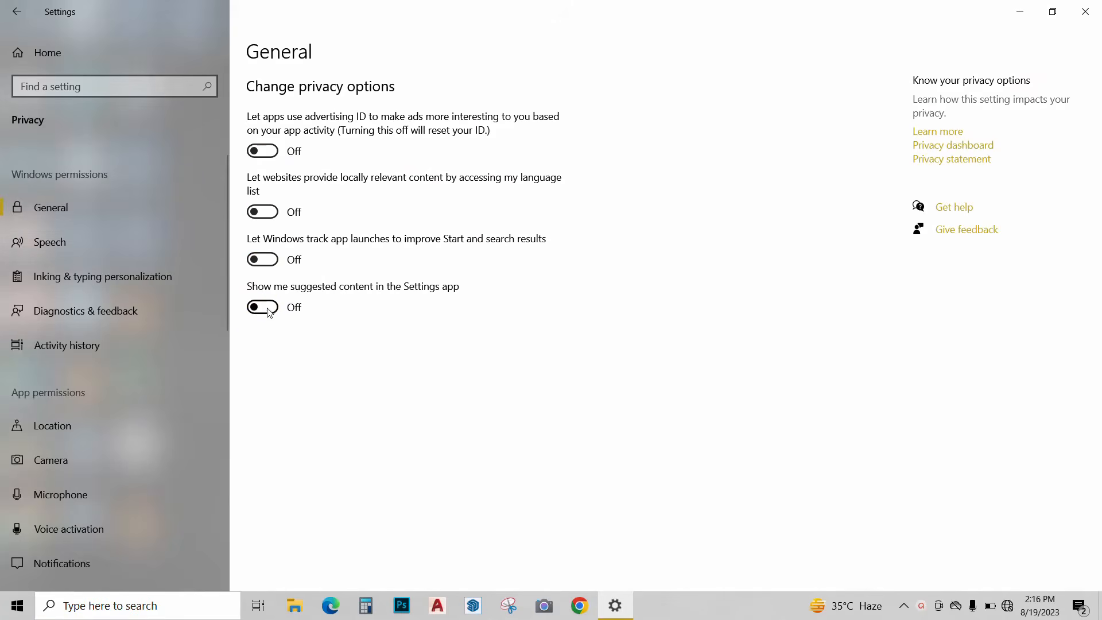
Review the Diagnostics & feedback privacy settings and open the Activity history settings.
{"action": "left_click", "coordinate": [72, 315]}
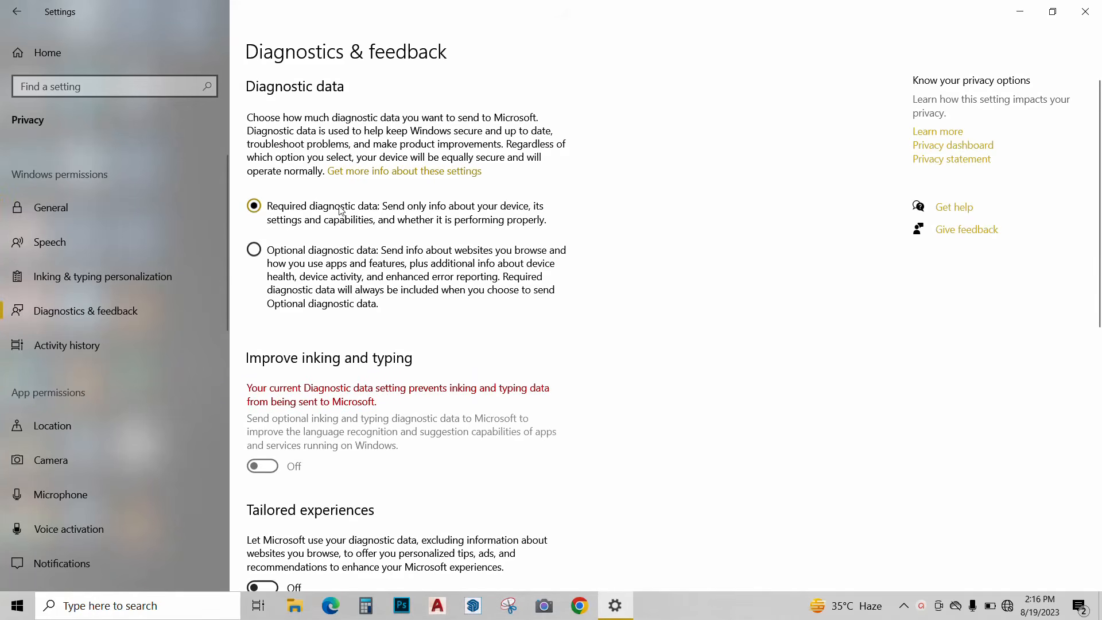
{"action": "scroll", "coordinate": [341, 211], "scroll_direction": "down", "scroll_amount": 5}
{"action": "scroll", "coordinate": [266, 270], "scroll_direction": "down", "scroll_amount": 2}
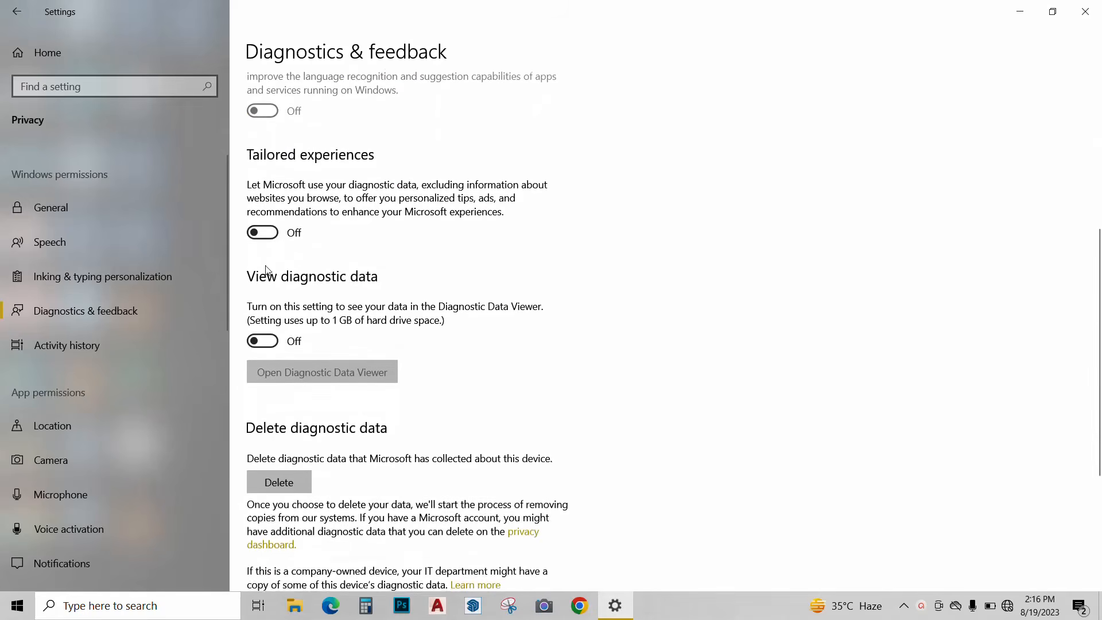
{"action": "scroll", "coordinate": [259, 313], "scroll_direction": "down", "scroll_amount": 4}
{"action": "scroll", "coordinate": [270, 313], "scroll_direction": "up", "scroll_amount": 3}
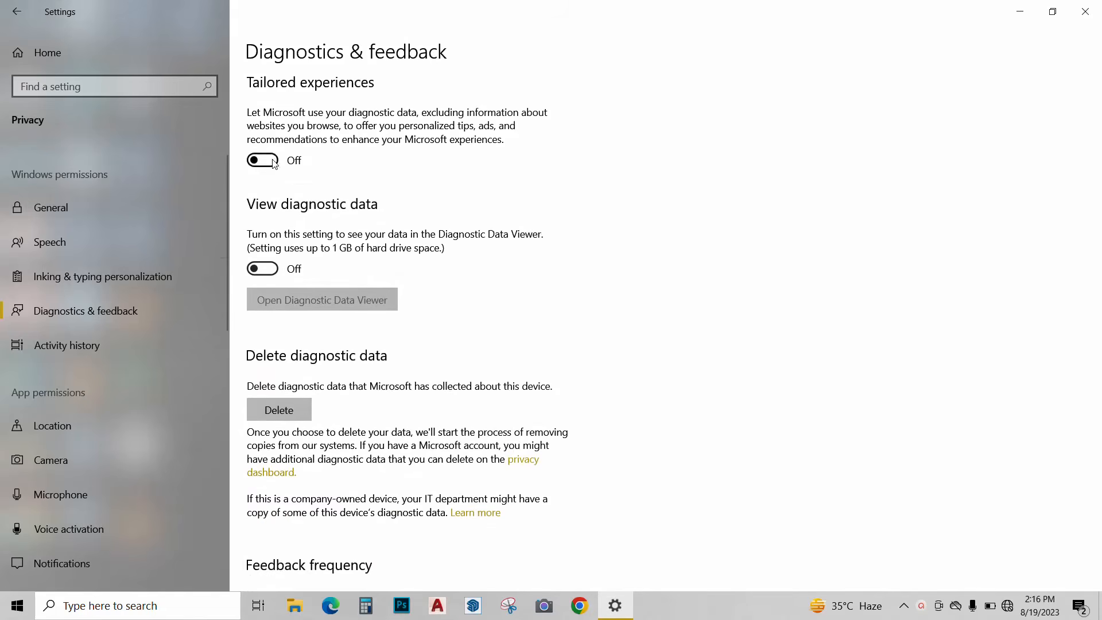
{"action": "left_click", "coordinate": [101, 350]}
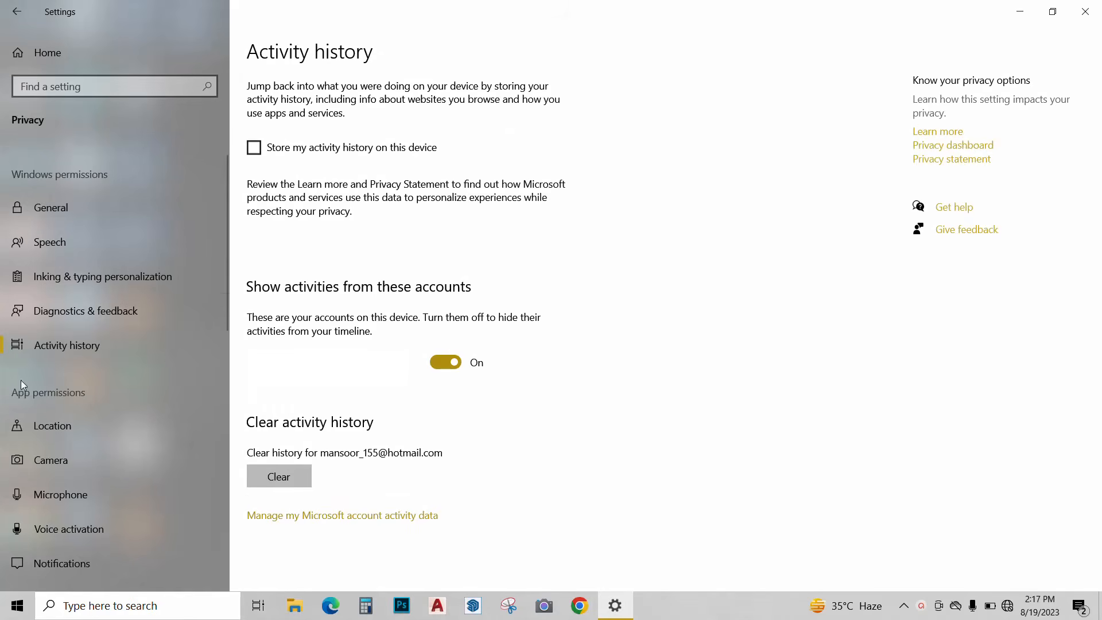
Turn off location access for this device in the Location privacy settings.
{"action": "left_click", "coordinate": [53, 425]}
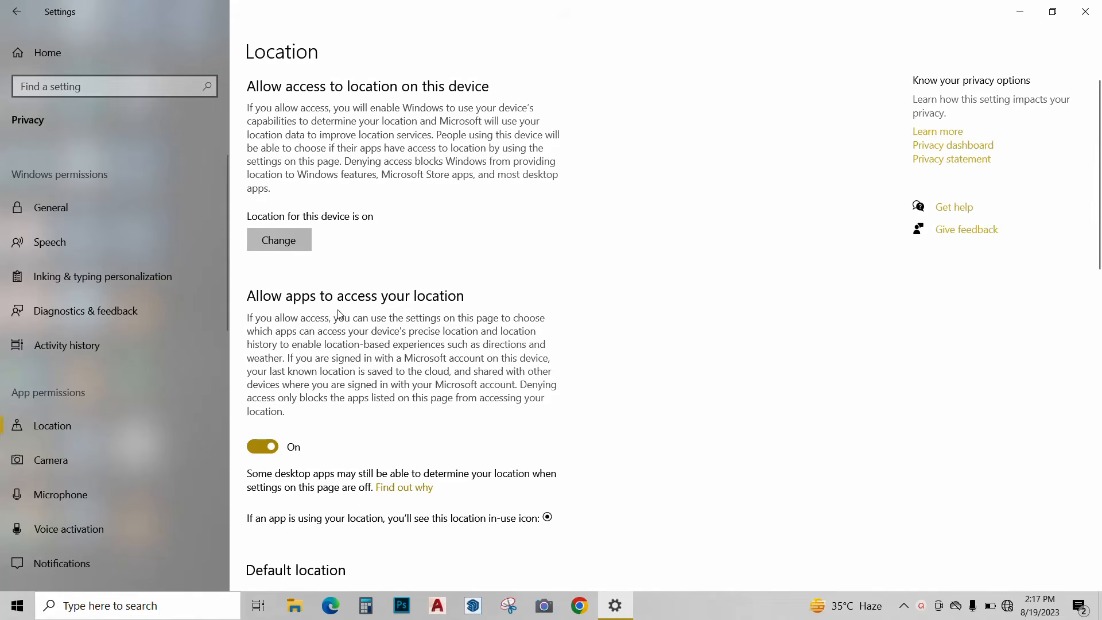
{"action": "left_click", "coordinate": [292, 242]}
{"action": "left_click", "coordinate": [215, 198]}
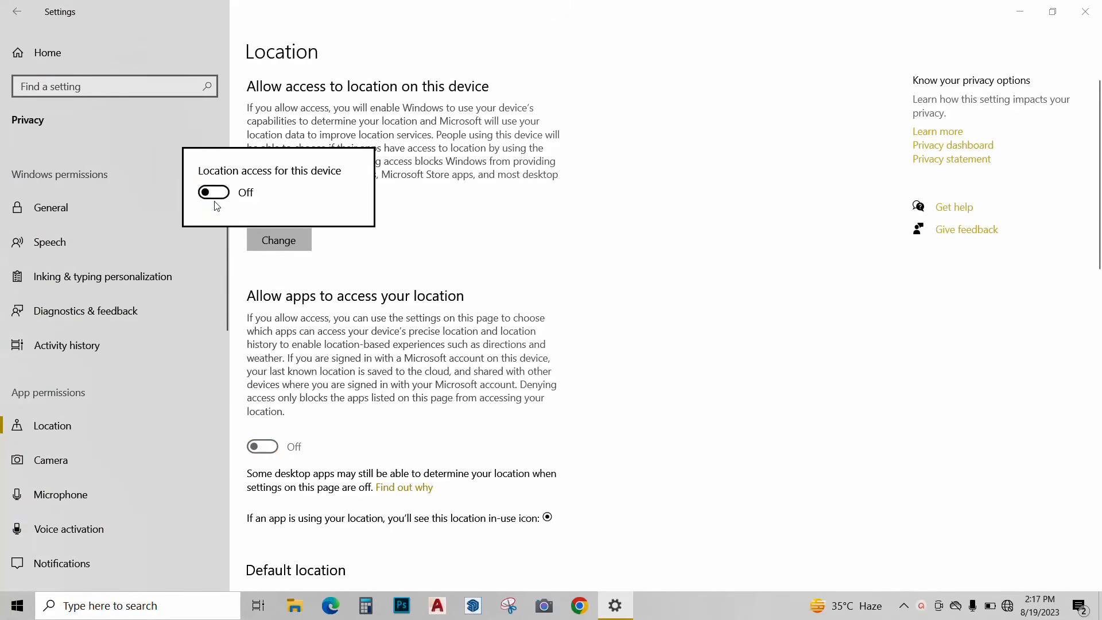
{"action": "left_click", "coordinate": [315, 276]}
Stop all apps from running in the background in the Background apps privacy settings, review the app list and close Settings.
{"action": "scroll", "coordinate": [122, 356], "scroll_direction": "down", "scroll_amount": 1}
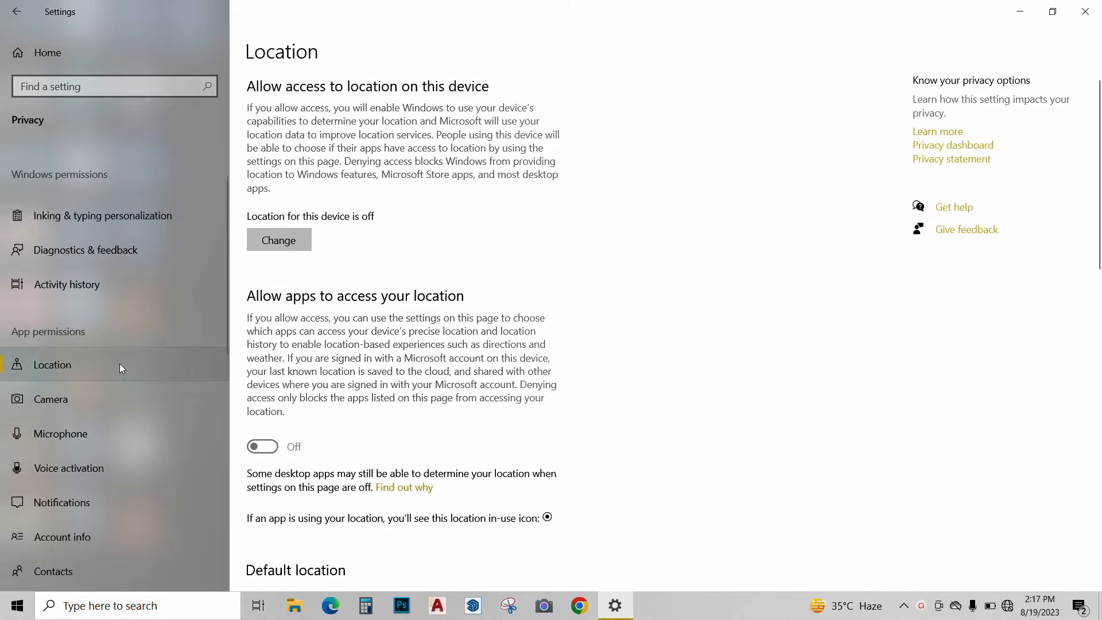
{"action": "scroll", "coordinate": [121, 368], "scroll_direction": "down", "scroll_amount": 6}
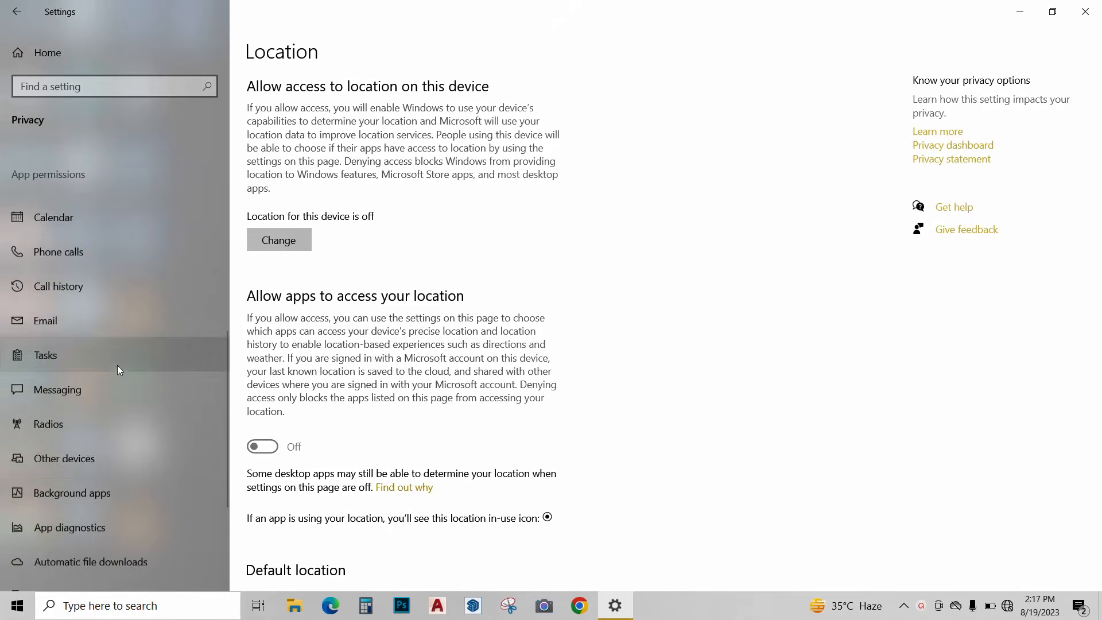
{"action": "left_click", "coordinate": [109, 480]}
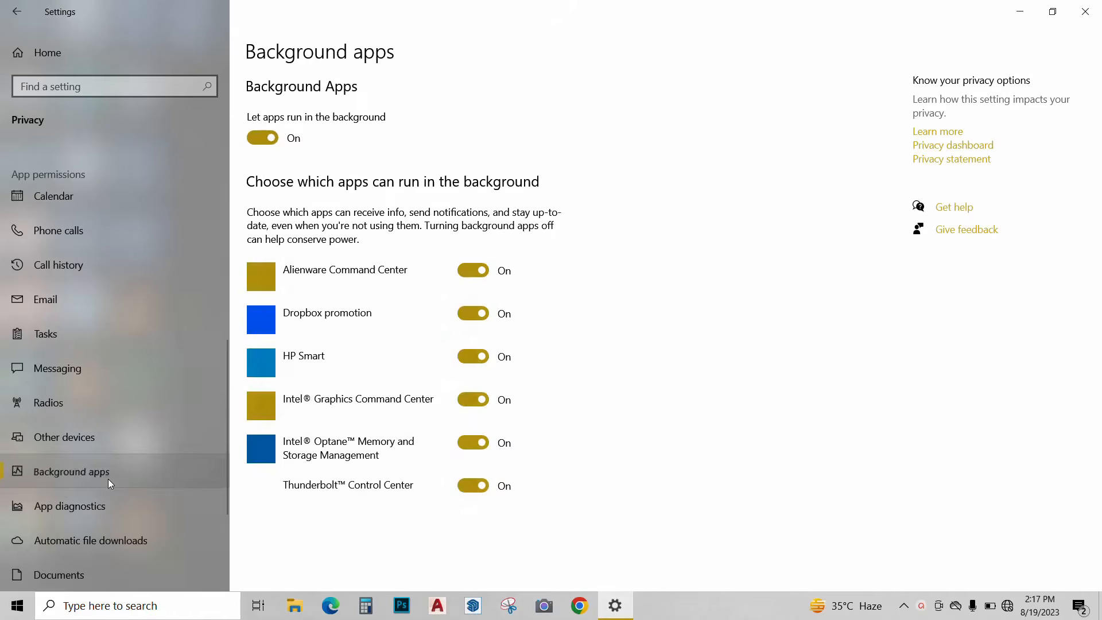
{"action": "left_click", "coordinate": [270, 140]}
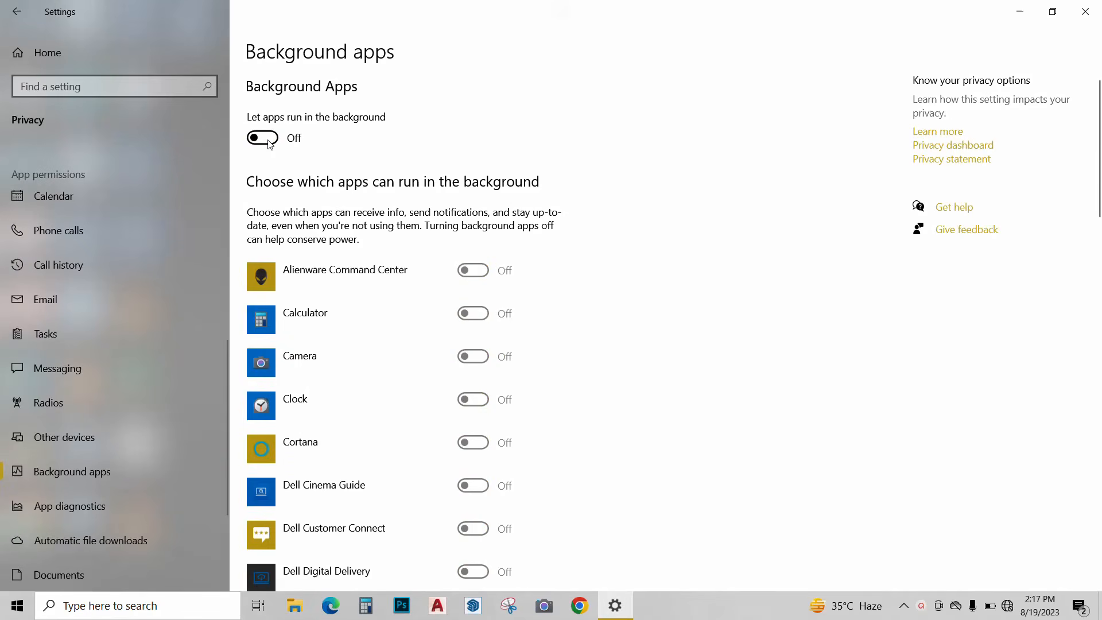
{"action": "scroll", "coordinate": [466, 290], "scroll_direction": "down", "scroll_amount": 5}
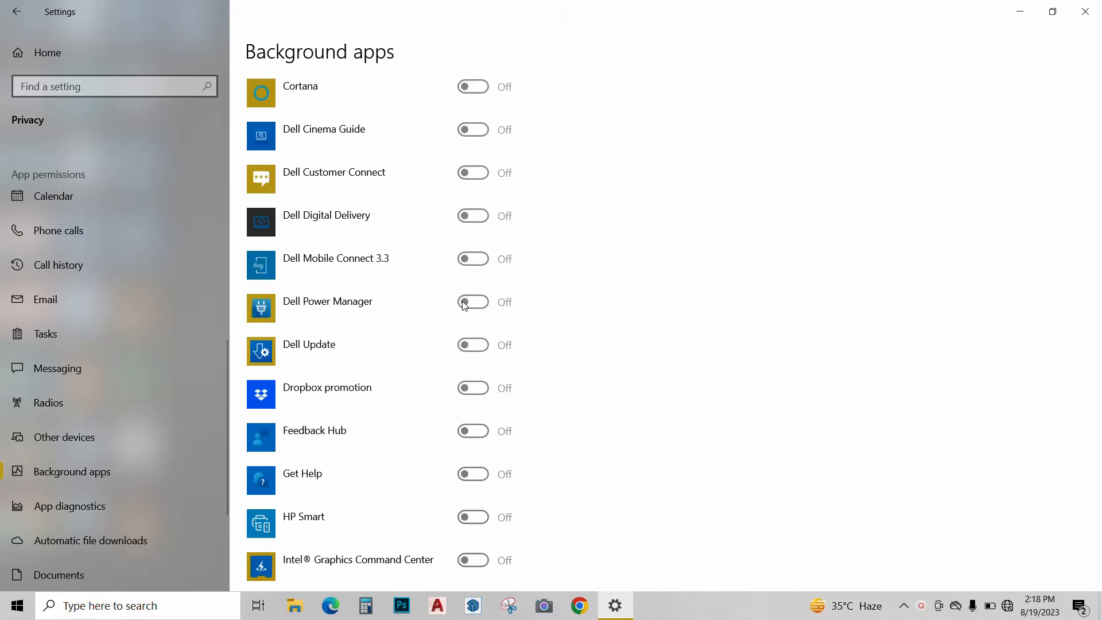
{"action": "scroll", "coordinate": [494, 323], "scroll_direction": "down", "scroll_amount": 2}
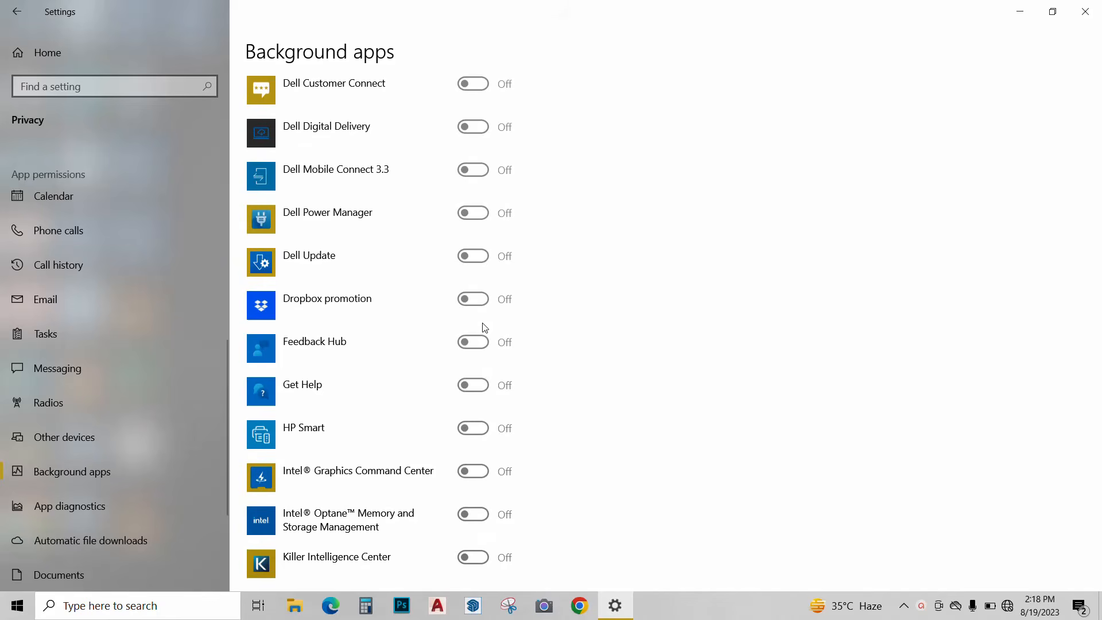
{"action": "scroll", "coordinate": [485, 327], "scroll_direction": "down", "scroll_amount": 10}
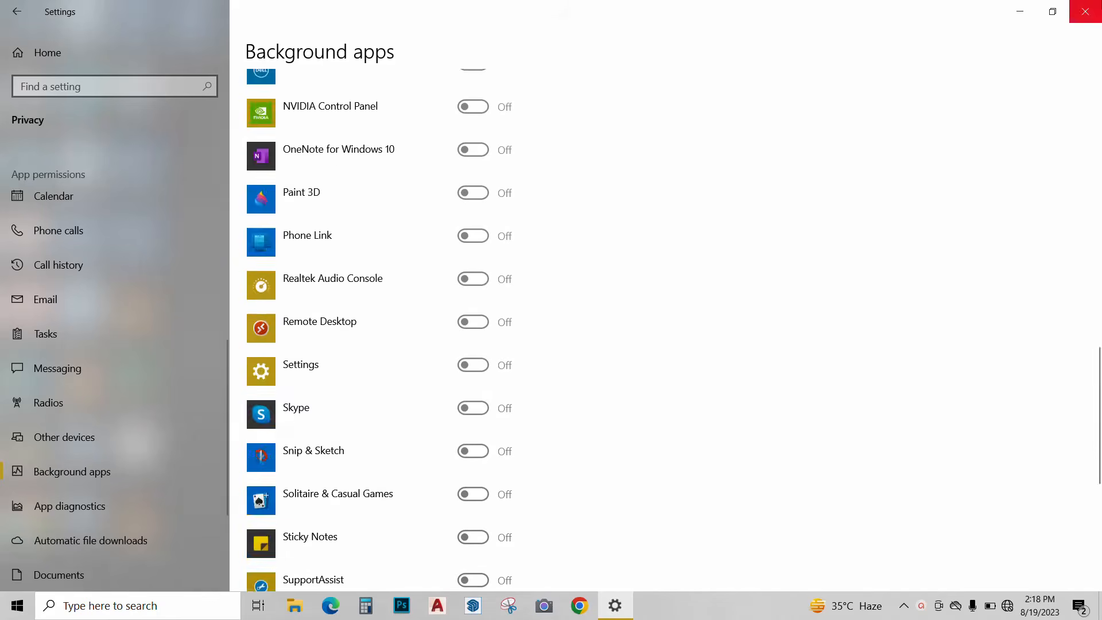
{"action": "left_click", "coordinate": [1085, 11]}
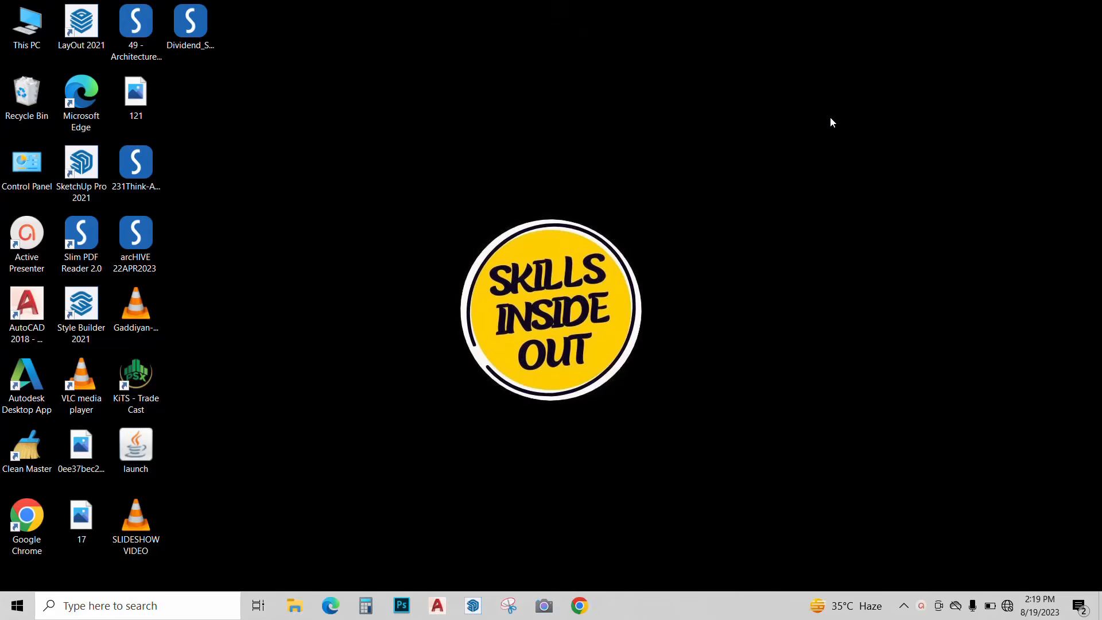
Search Windows for "run", open the Run dialog and launch the Registry Editor with "regedit".
{"action": "left_click", "coordinate": [181, 604]}
{"action": "type", "text": "run"}
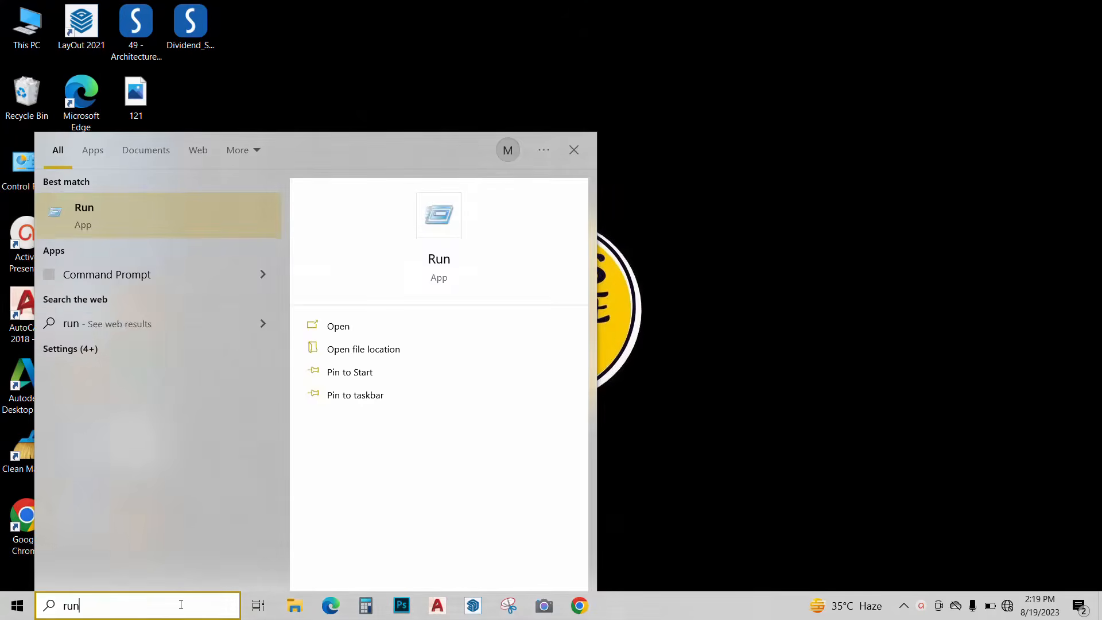
{"action": "key", "text": "Return"}
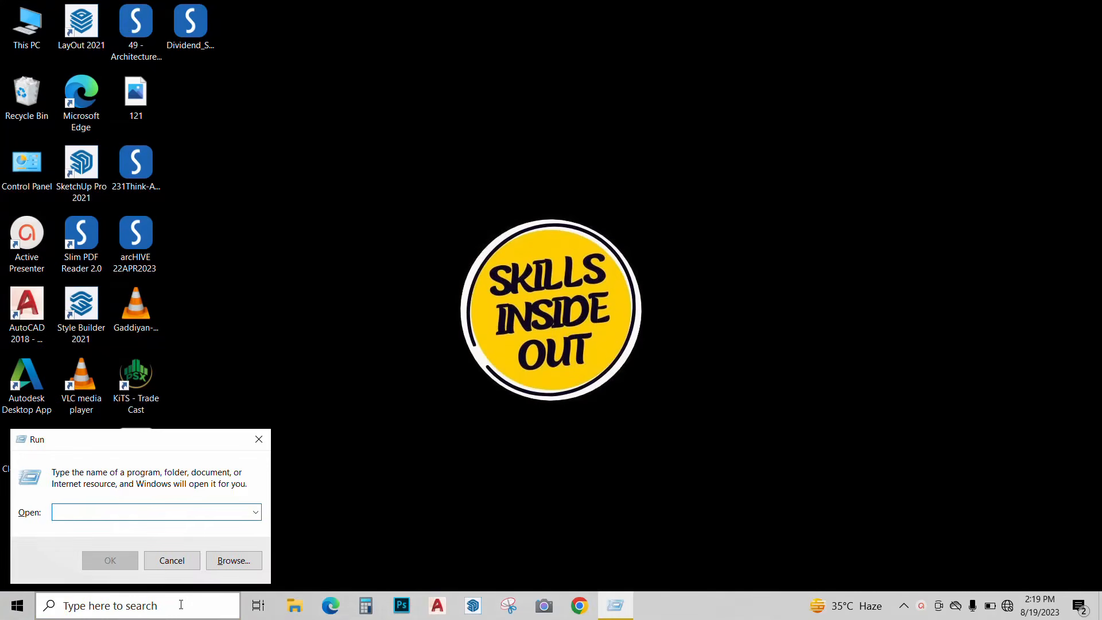
{"action": "type", "text": "reged"}
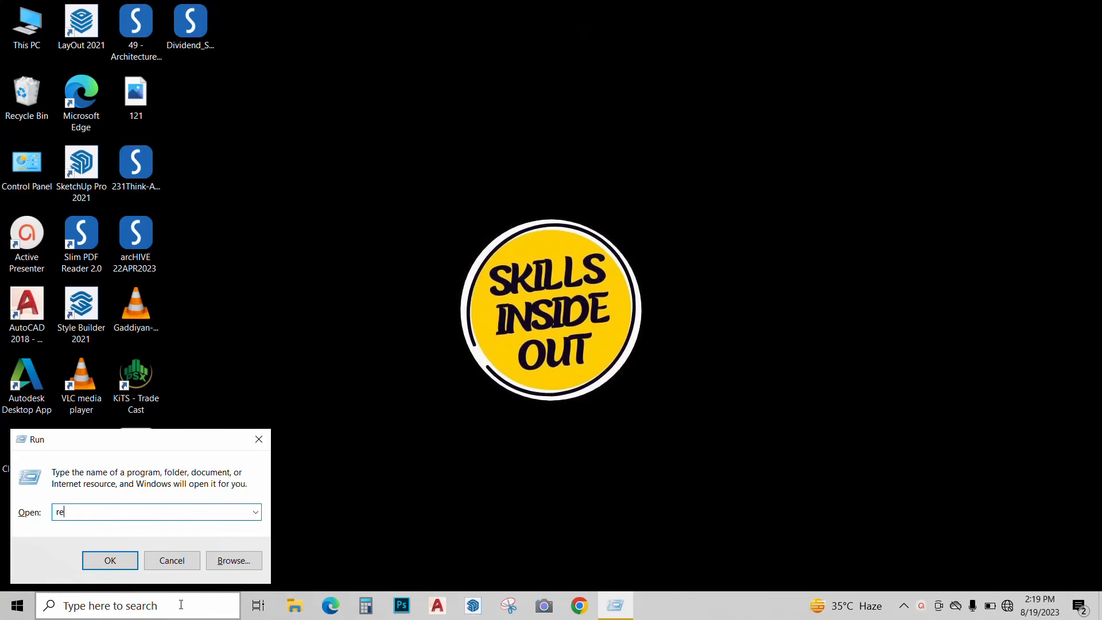
{"action": "type", "text": "it"}
{"action": "key", "text": "Return"}
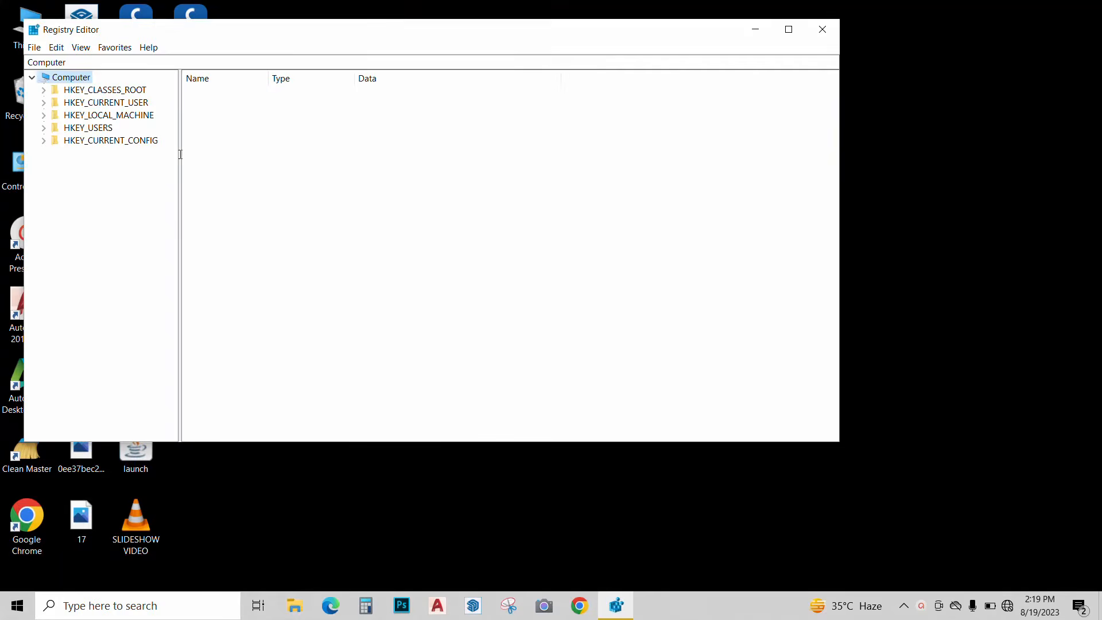
Expand the registry tree to HKEY_LOCAL_MACHINE\SYSTEM\CurrentControlSet\Control.
{"action": "double_click", "coordinate": [121, 116]}
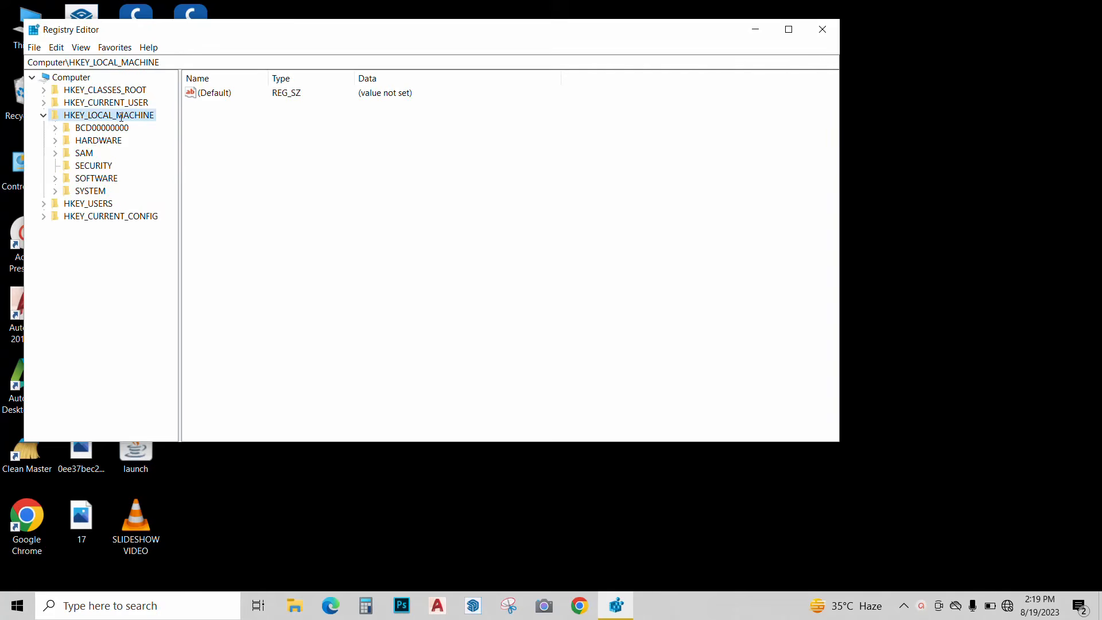
{"action": "double_click", "coordinate": [95, 191]}
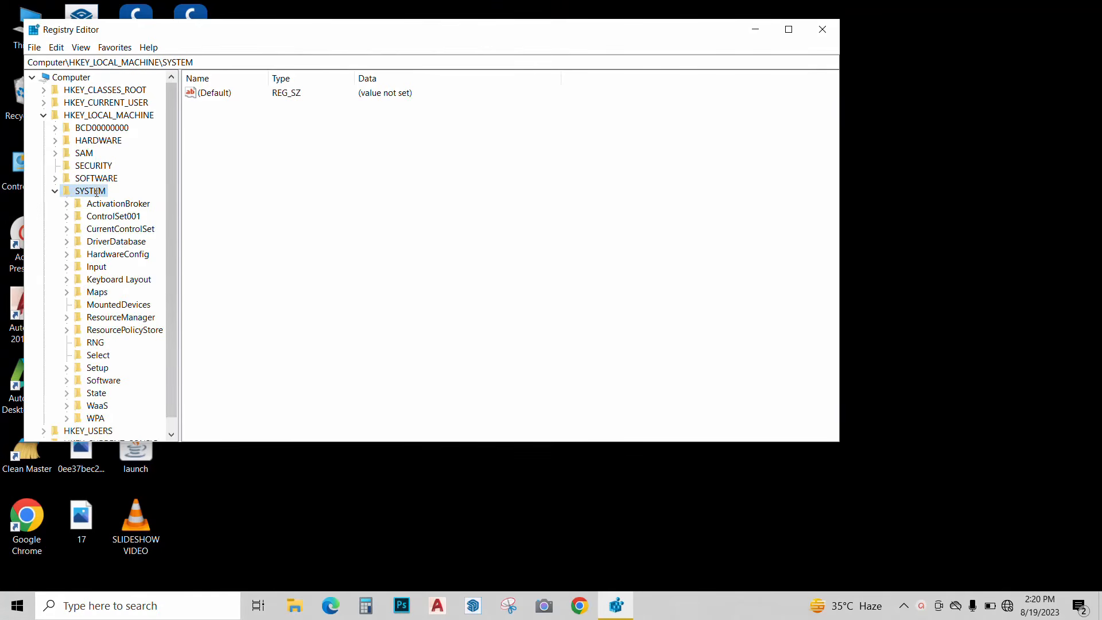
{"action": "double_click", "coordinate": [115, 228]}
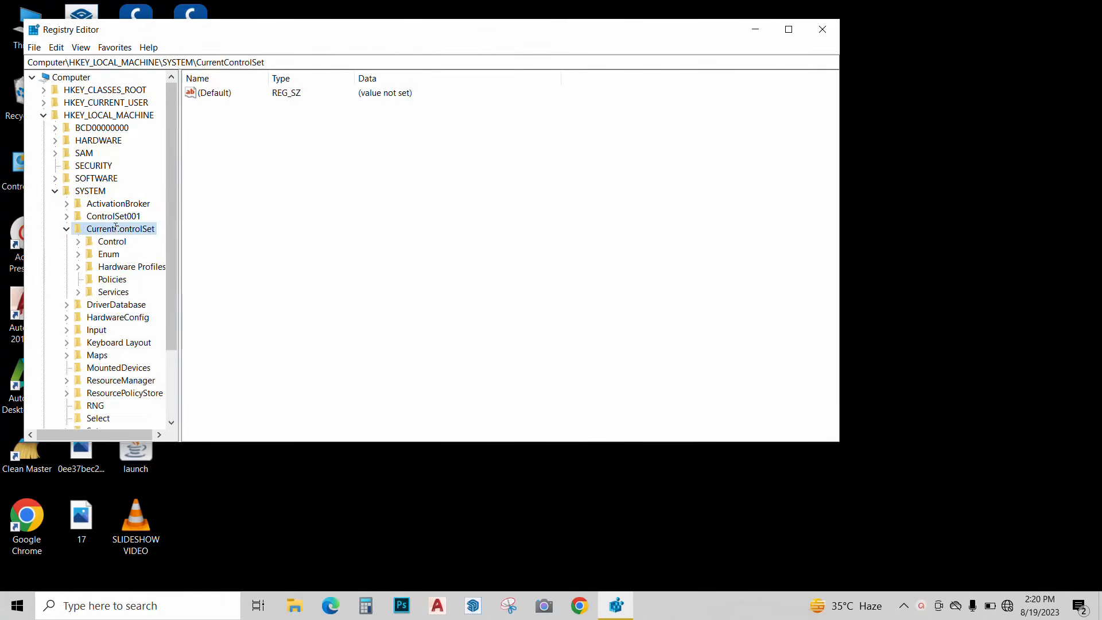
{"action": "double_click", "coordinate": [112, 241]}
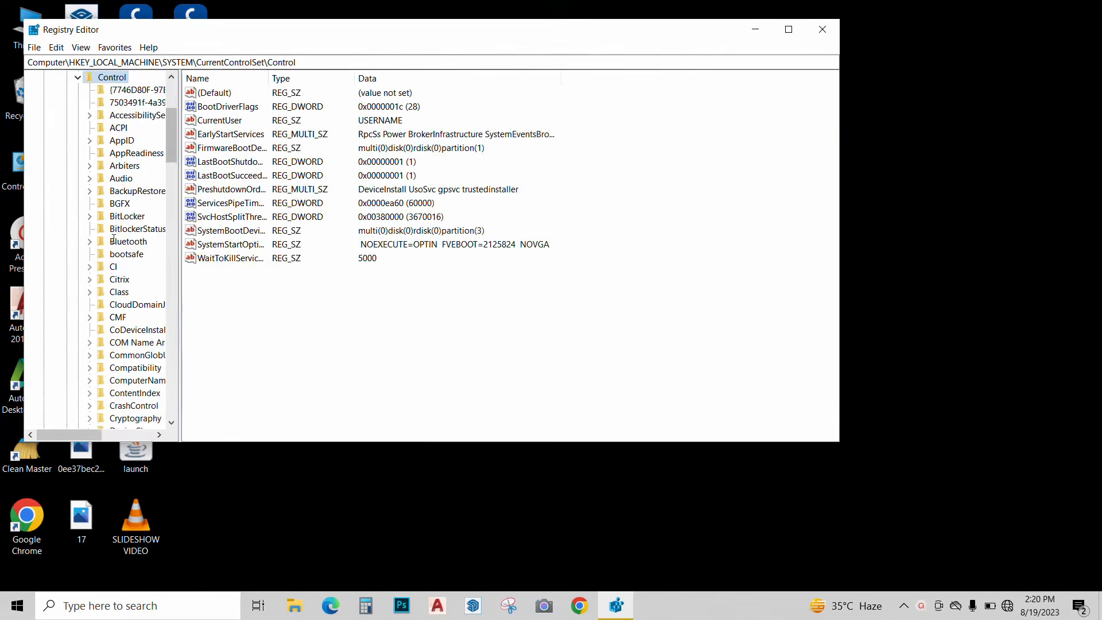
Set the WaitToKillServiceTimeout value data to 3000 in the Control key.
{"action": "double_click", "coordinate": [228, 259]}
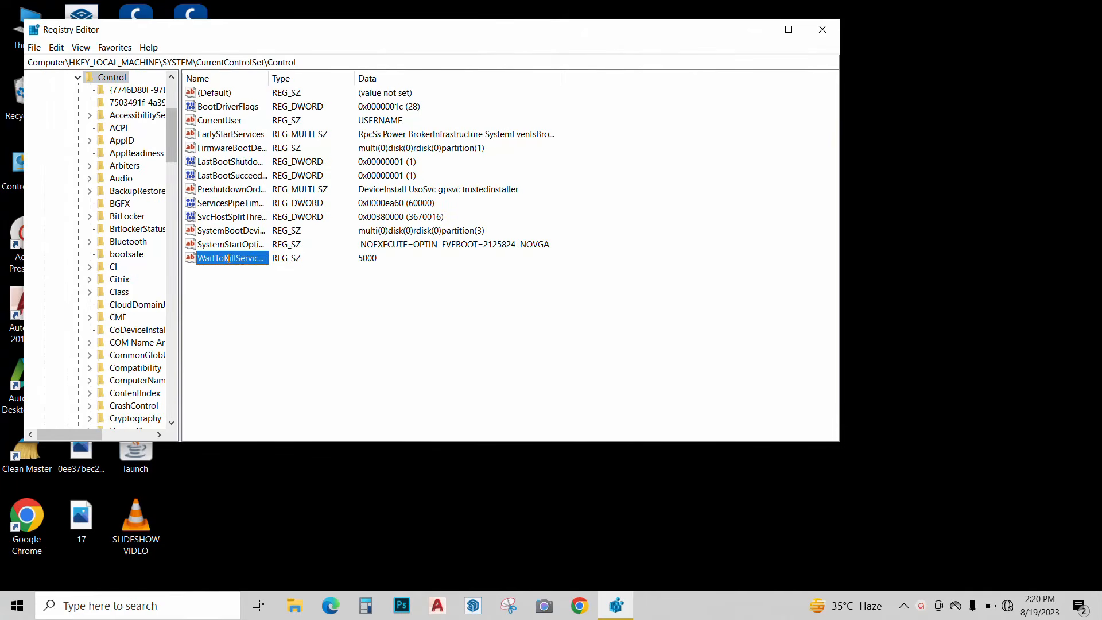
{"action": "left_click", "coordinate": [98, 163]}
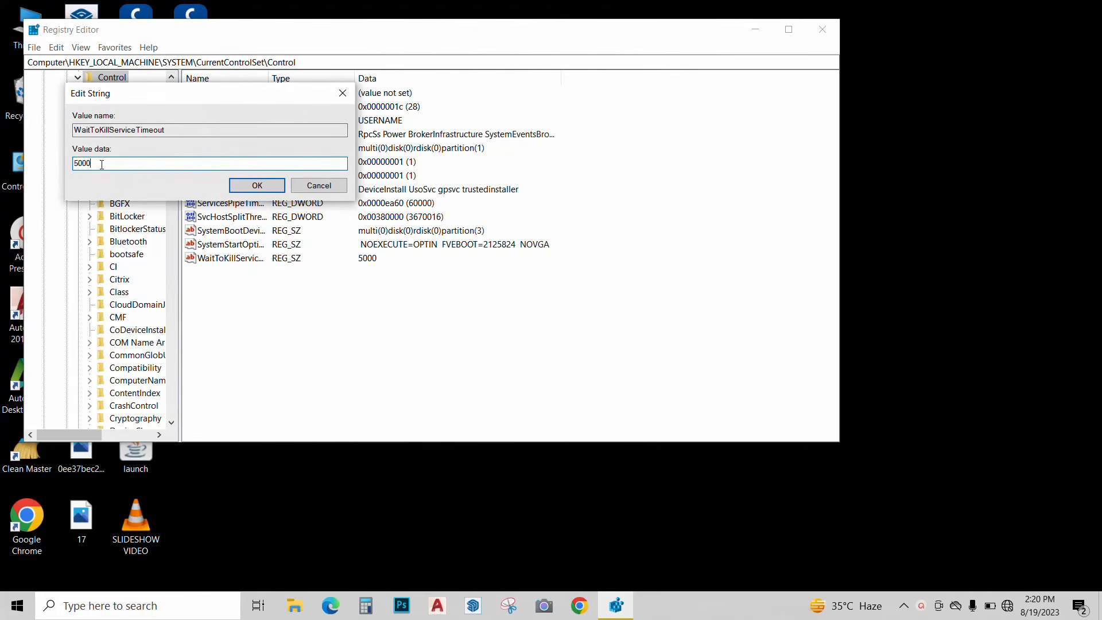
{"action": "left_click_drag", "start_coordinate": [77, 164], "coordinate": [73, 163]}
{"action": "type", "text": "3"}
{"action": "left_click", "coordinate": [241, 185]}
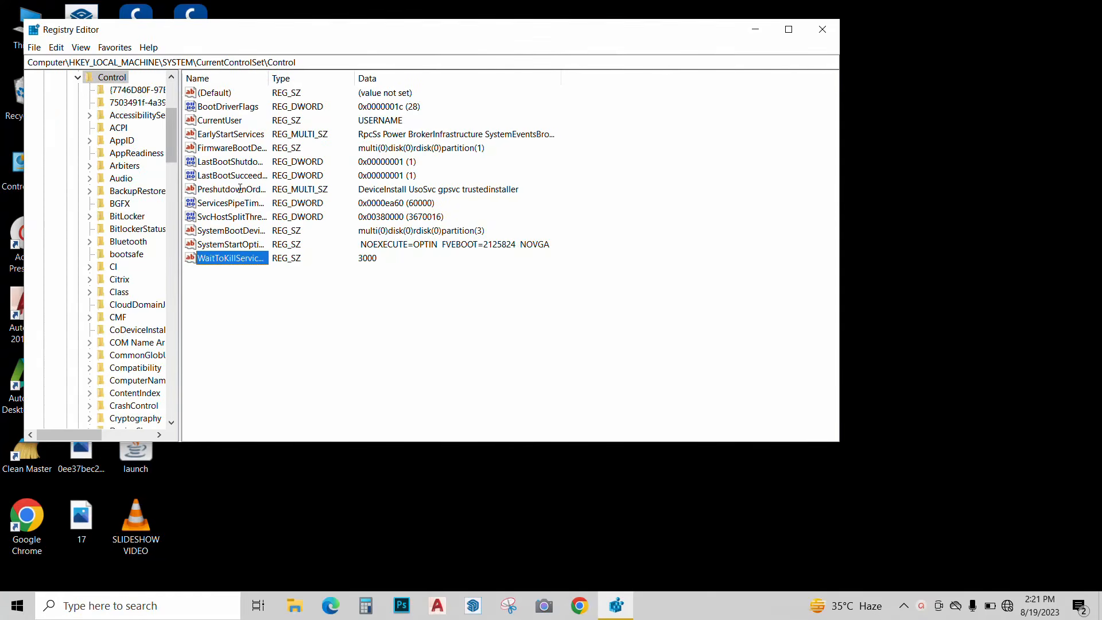
Expand the registry tree to HKEY_CURRENT_USER\Control Panel\Desktop.
{"action": "scroll", "coordinate": [111, 105], "scroll_direction": "up", "scroll_amount": 5}
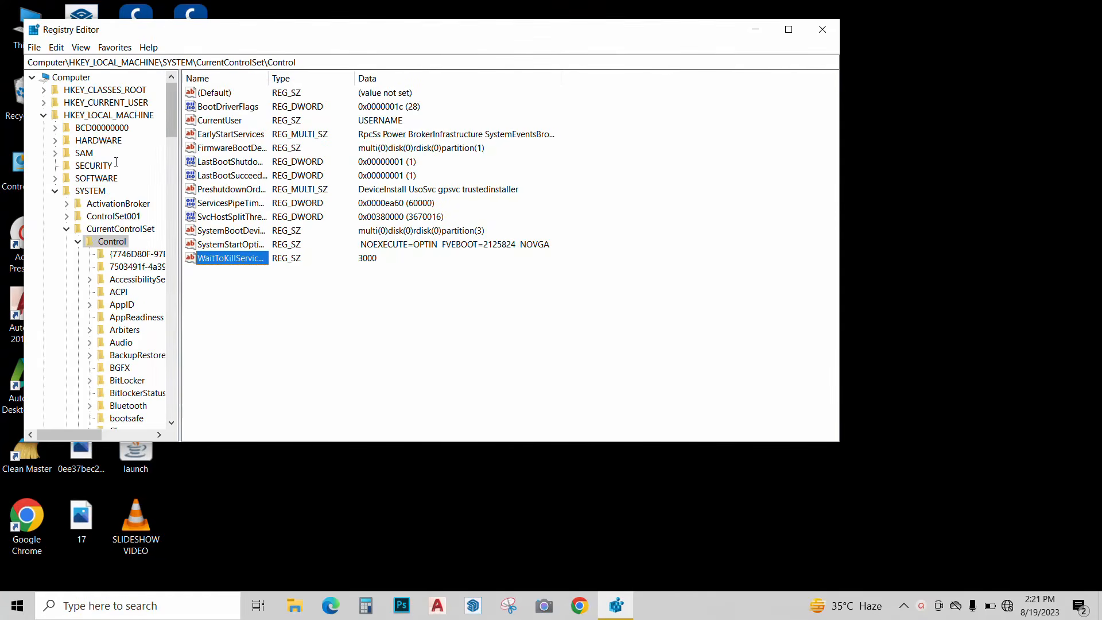
{"action": "double_click", "coordinate": [112, 103]}
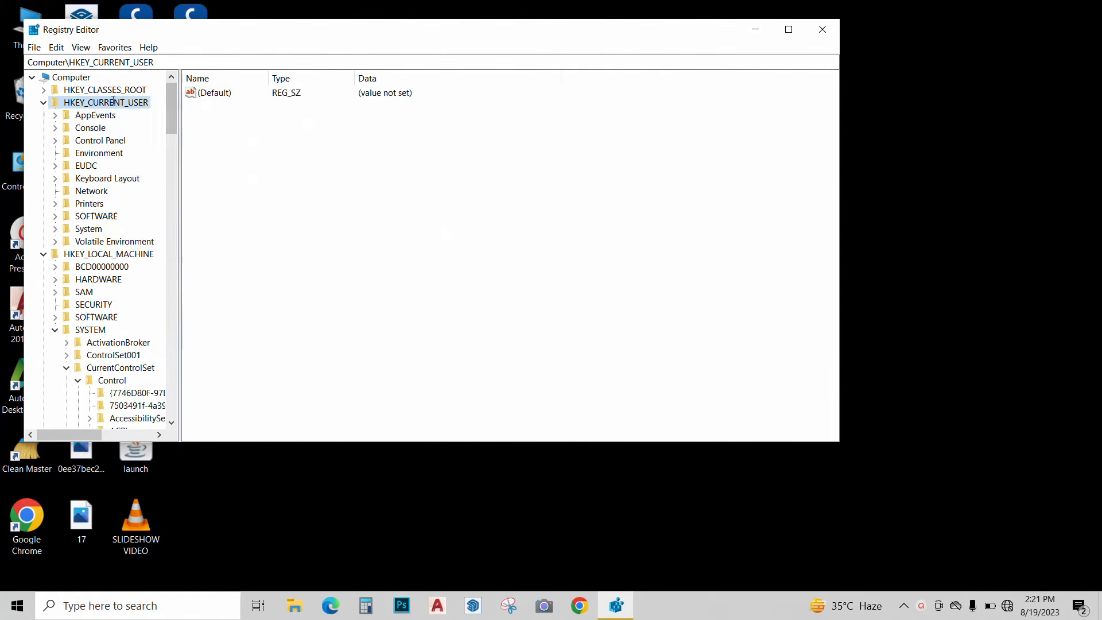
{"action": "double_click", "coordinate": [100, 139]}
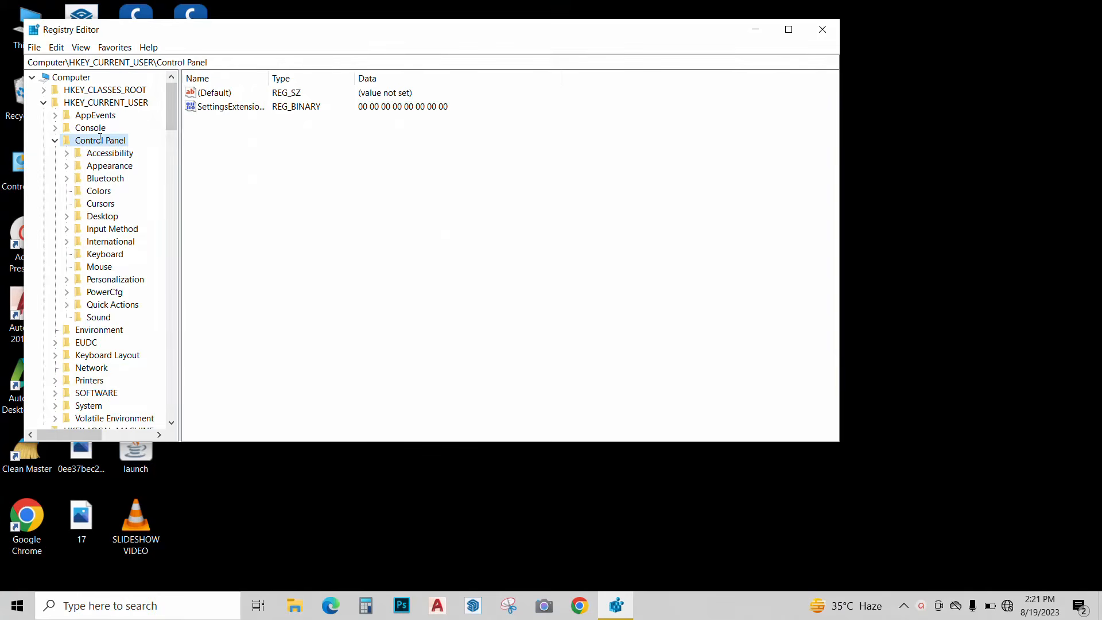
{"action": "double_click", "coordinate": [104, 216]}
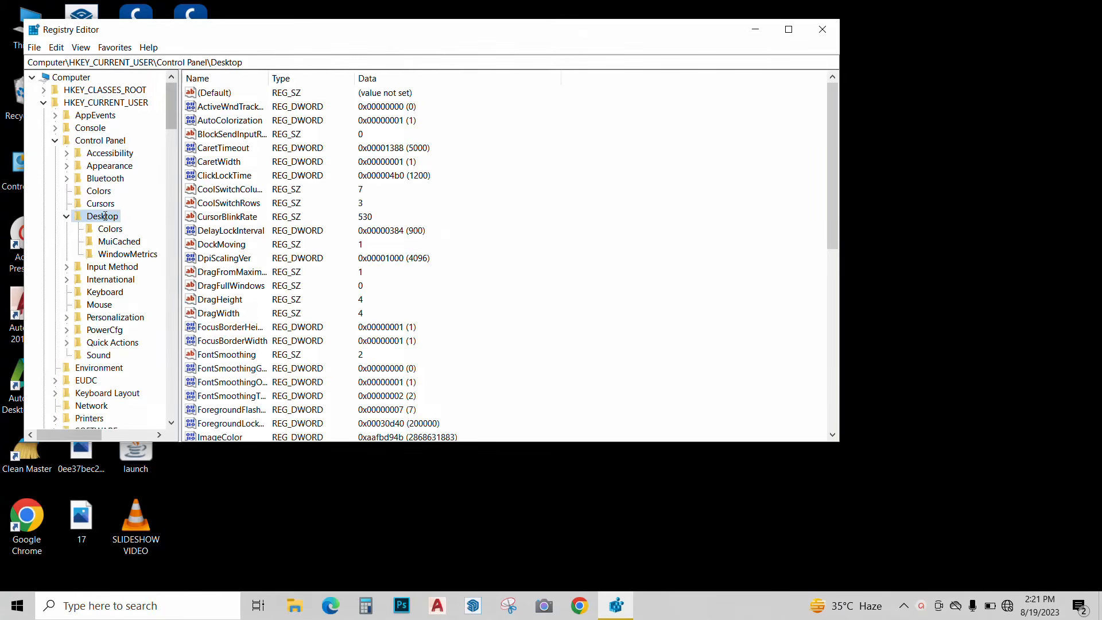
Create a new string value named WaytoKillAppTimeOut in the Desktop key.
{"action": "right_click", "coordinate": [678, 195]}
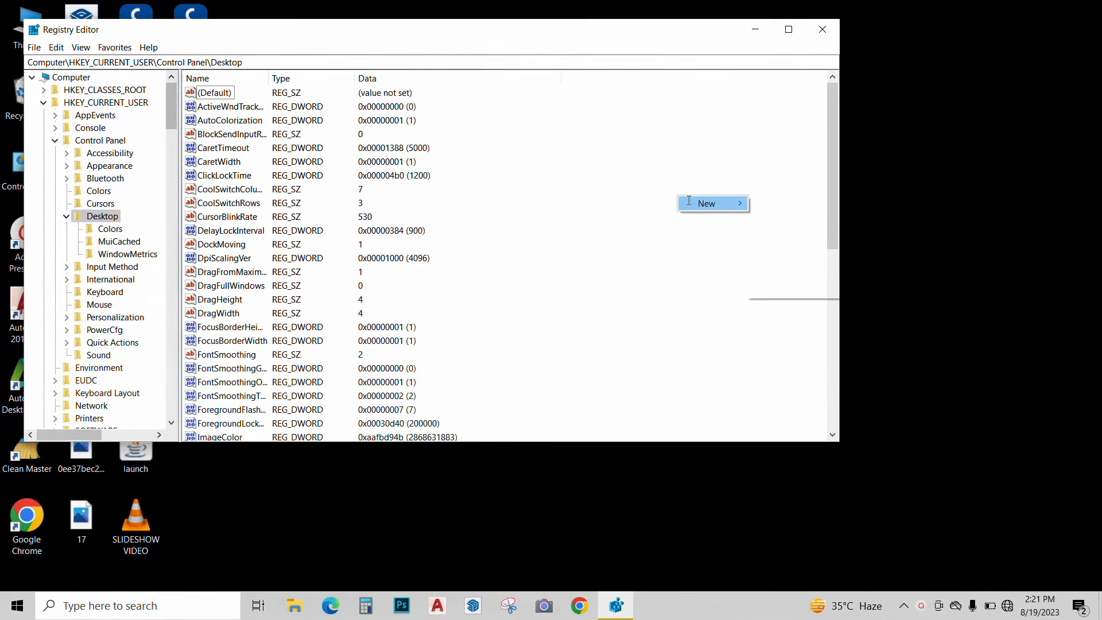
{"action": "mouse_move", "coordinate": [688, 200]}
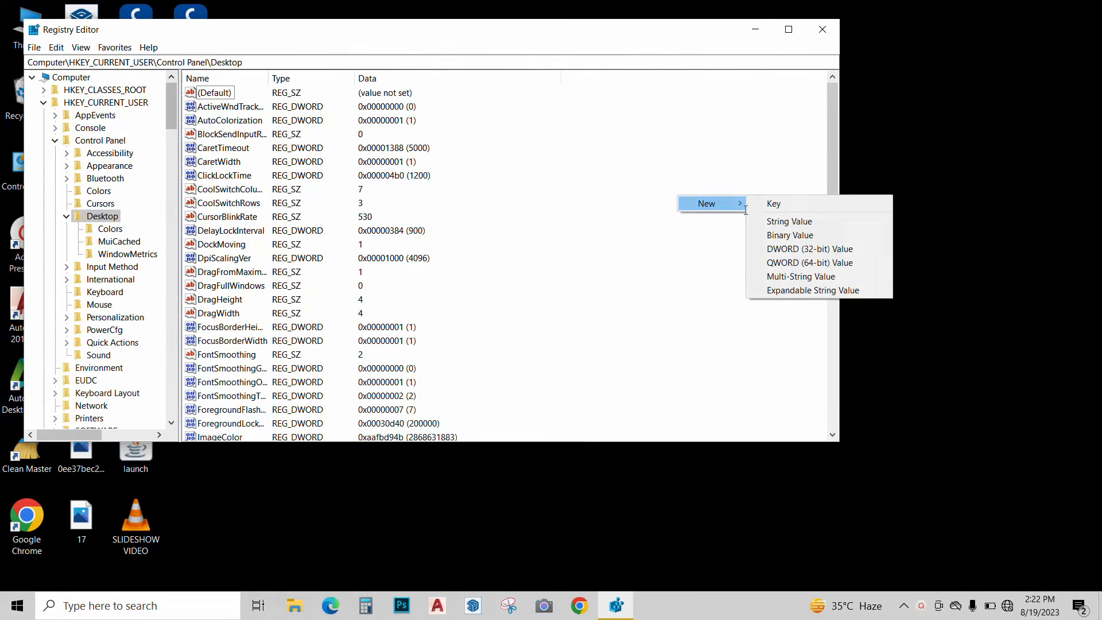
{"action": "left_click", "coordinate": [769, 219]}
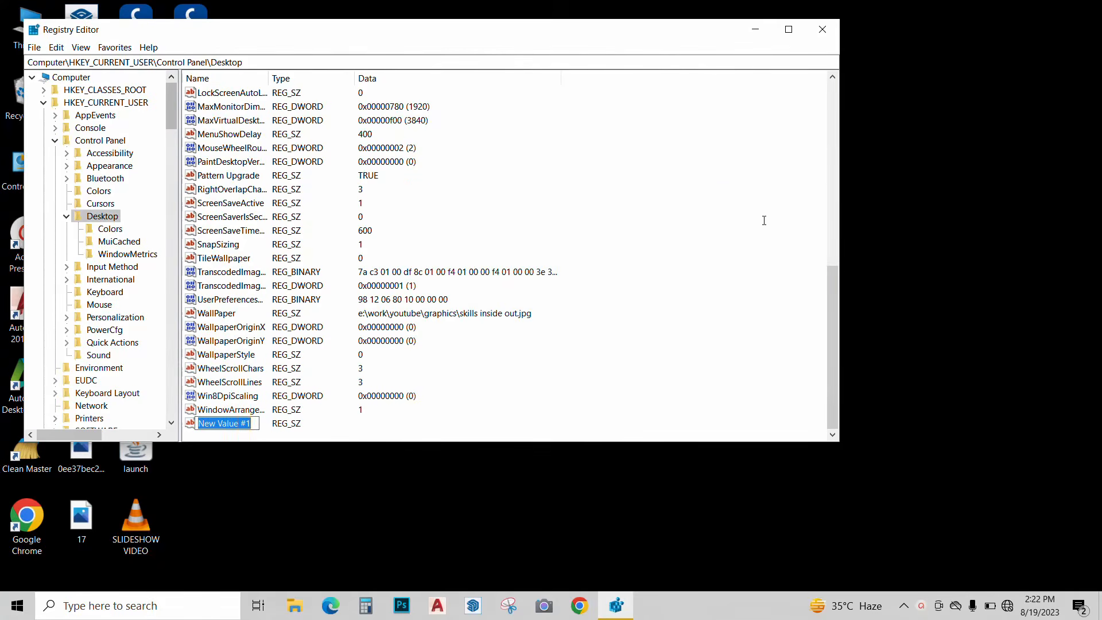
{"action": "type", "text": "Wayt"}
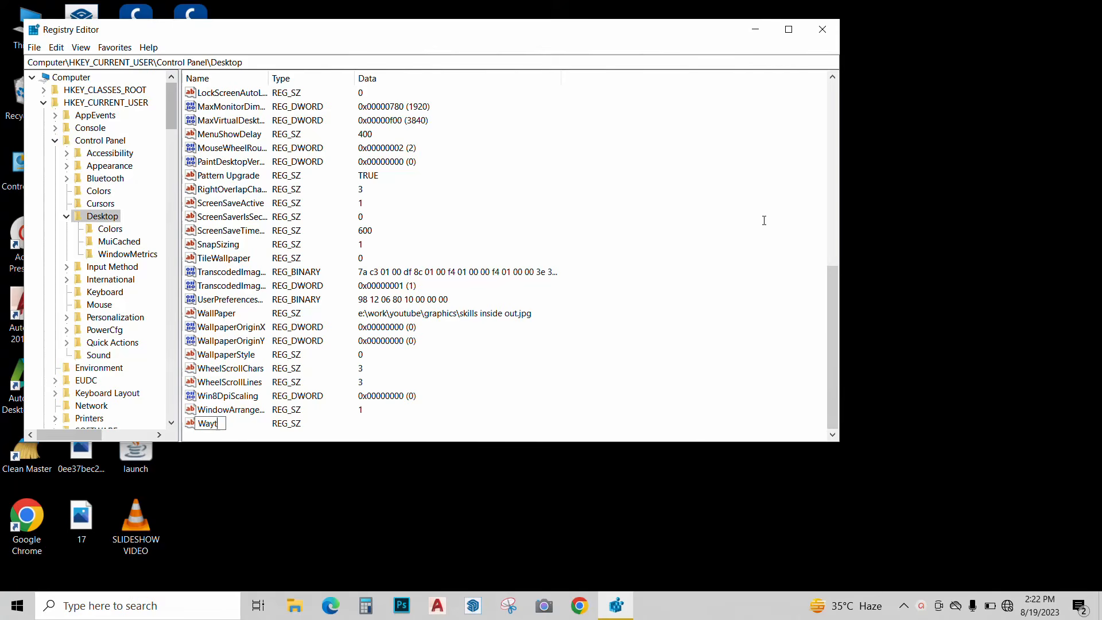
{"action": "type", "text": "oKillAppTimeOut"}
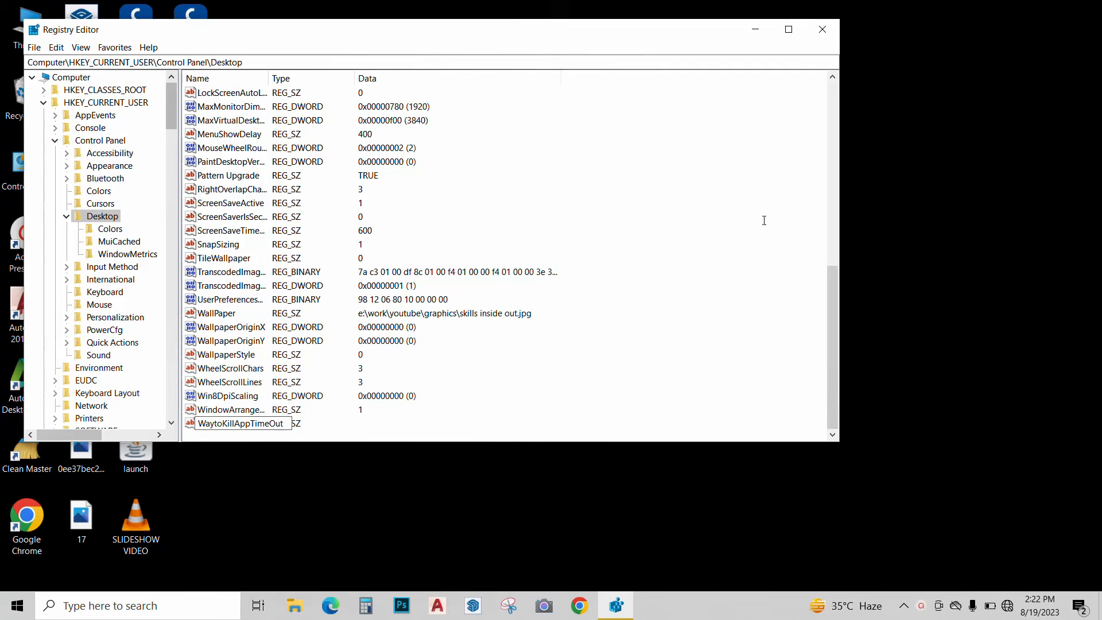
{"action": "key", "text": "Return"}
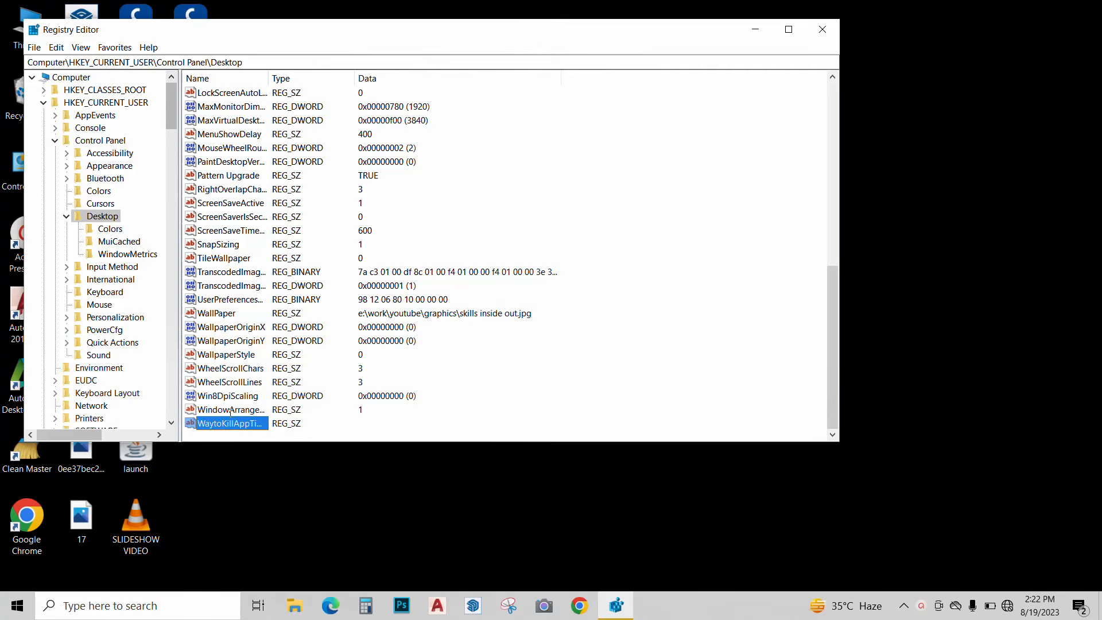
Set the value data of WaytoKillAppTimeOut to 3000.
{"action": "double_click", "coordinate": [230, 423]}
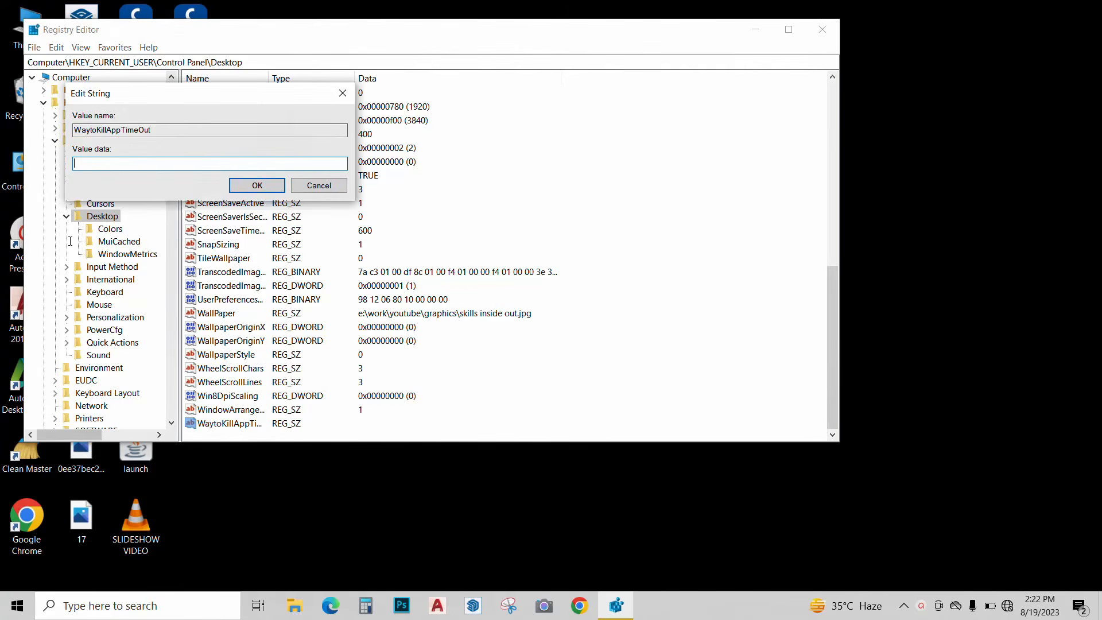
{"action": "type", "text": "3000"}
{"action": "left_click", "coordinate": [238, 182]}
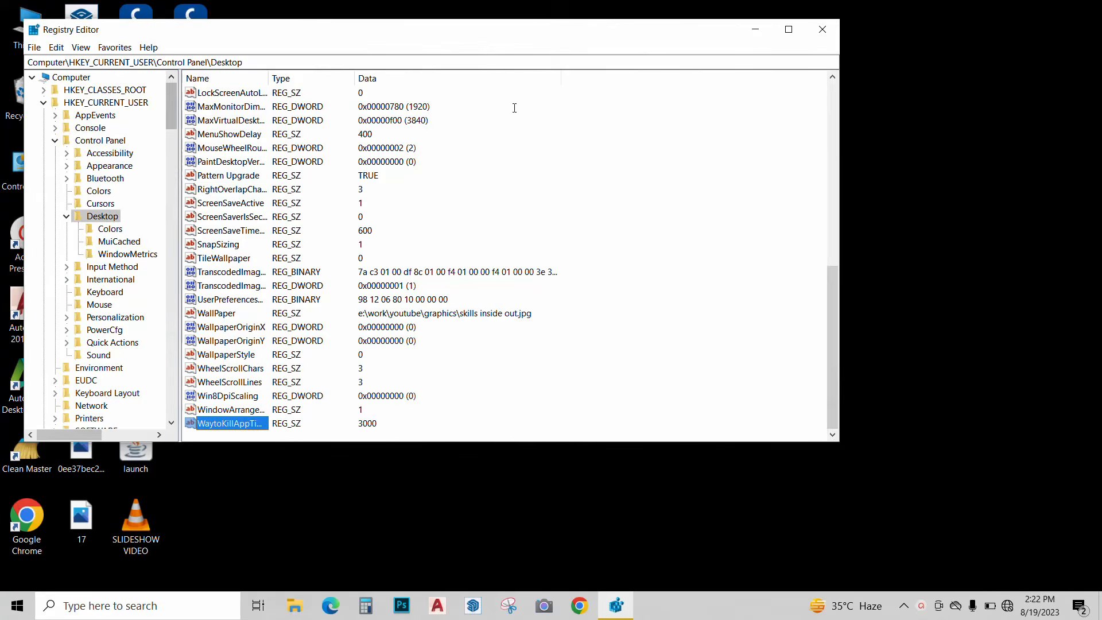
Create a new string value named HungAppTimeOut in the Desktop key.
{"action": "right_click", "coordinate": [659, 176]}
{"action": "mouse_move", "coordinate": [687, 188]}
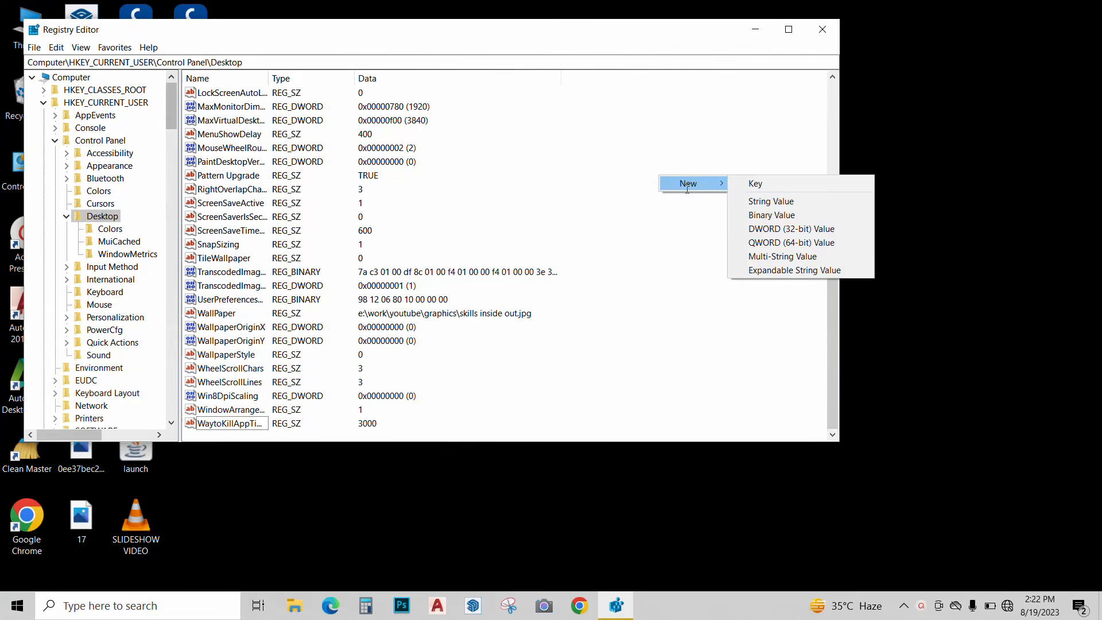
{"action": "left_click", "coordinate": [767, 202]}
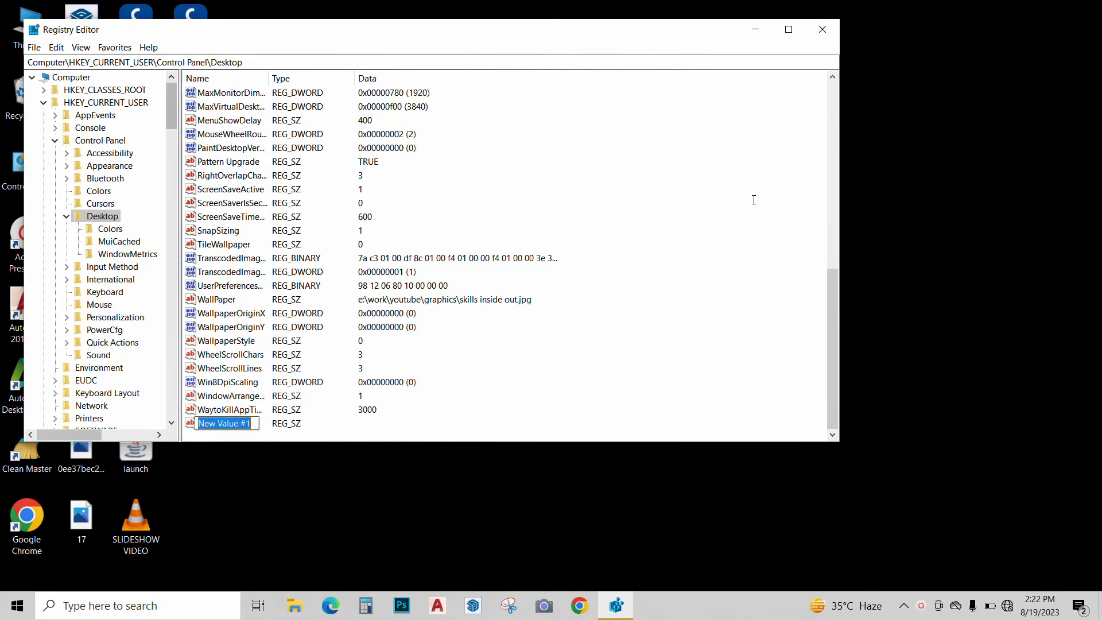
{"action": "type", "text": "Hu"}
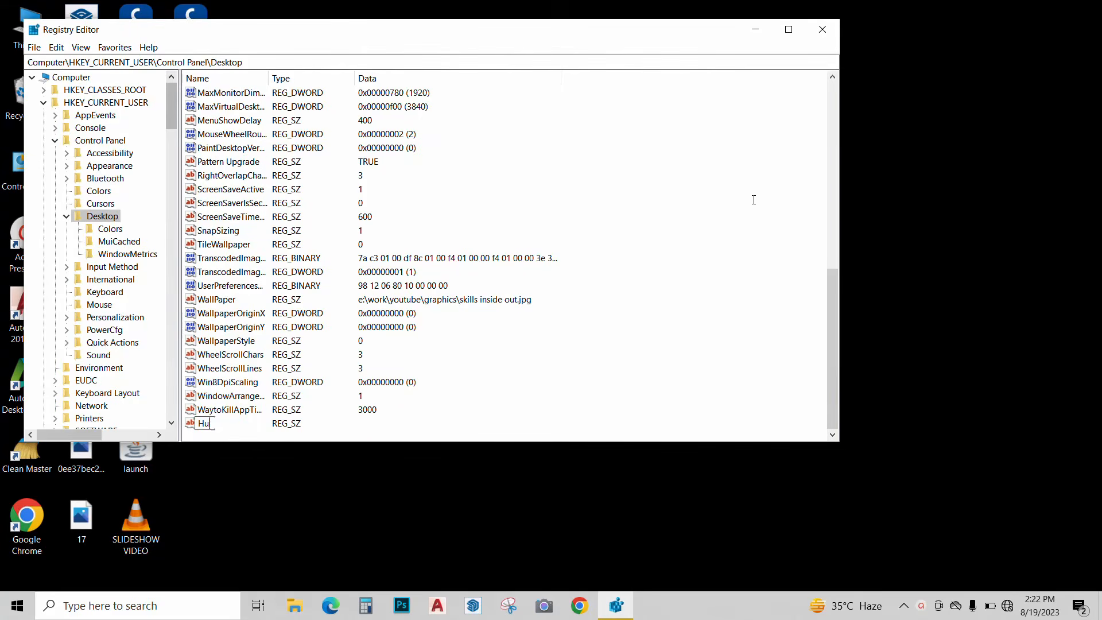
{"action": "type", "text": "ngAppTimeOut"}
{"action": "key", "text": "Return"}
Set the value data of HungAppTimeOut to 2000.
{"action": "double_click", "coordinate": [237, 424]}
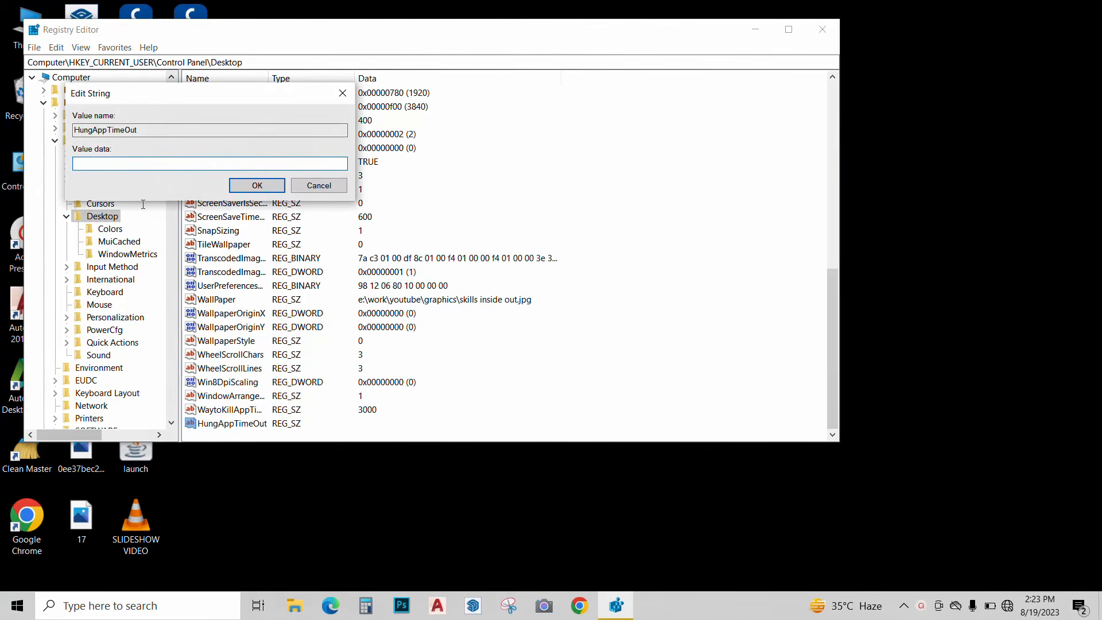
{"action": "type", "text": "2000"}
{"action": "left_click", "coordinate": [257, 185]}
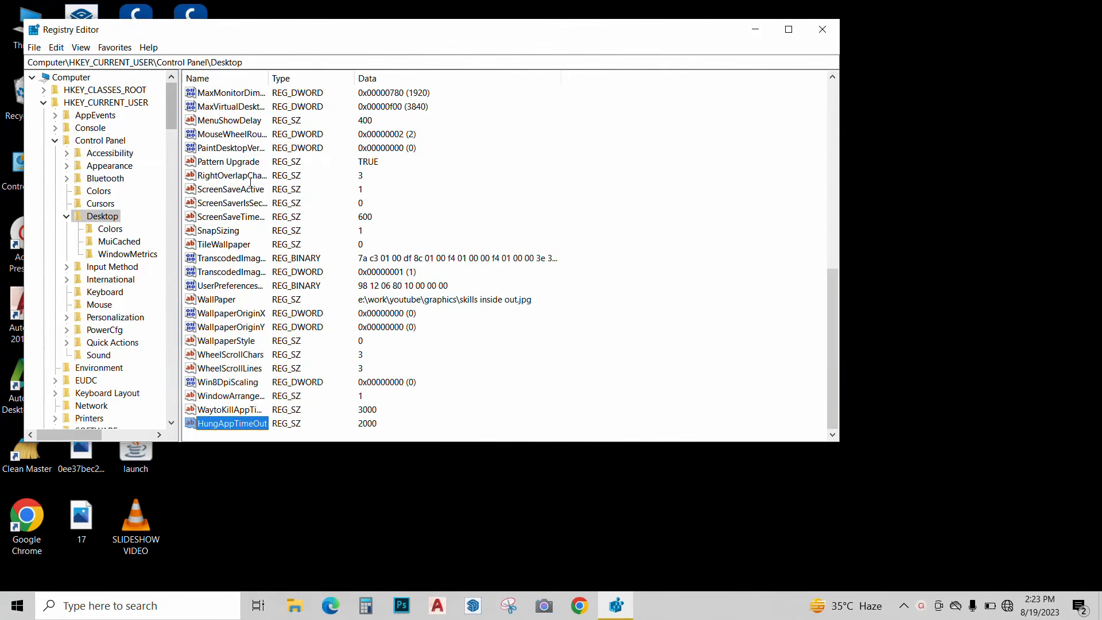
Create a new string value named AutoEndTasks in the Desktop key.
{"action": "right_click", "coordinate": [694, 136]}
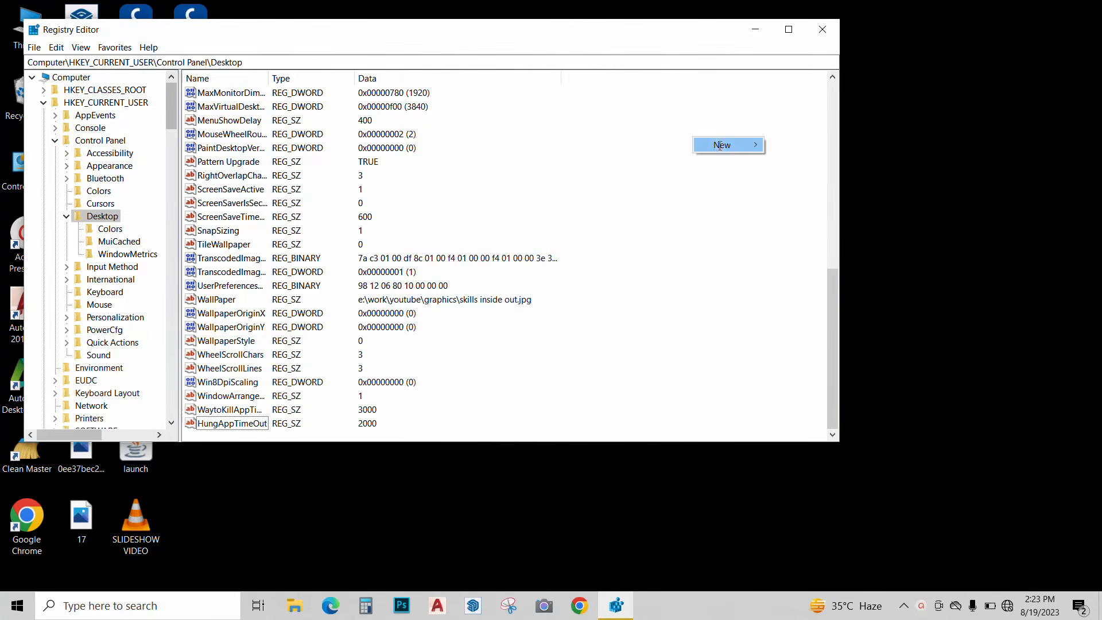
{"action": "mouse_move", "coordinate": [752, 145]}
{"action": "left_click", "coordinate": [798, 163]}
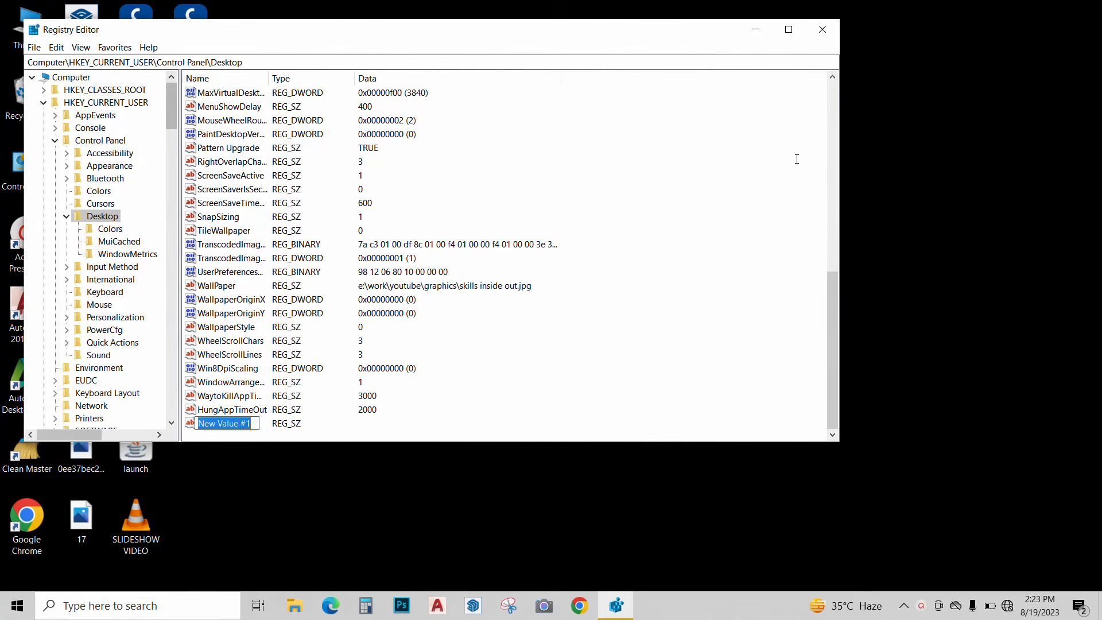
{"action": "type", "text": "A"}
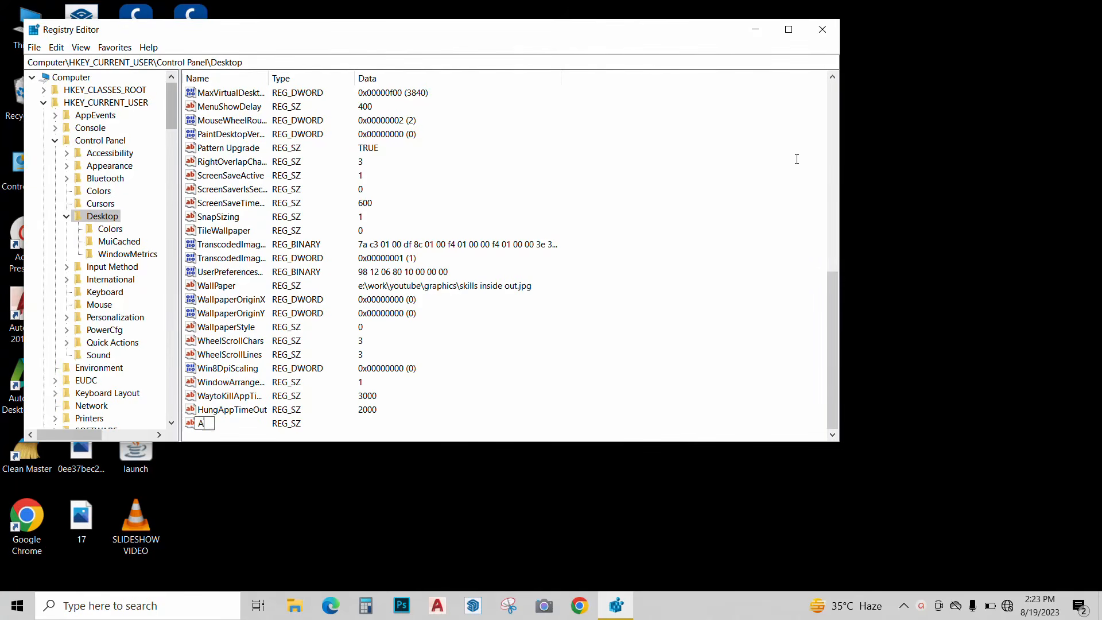
{"action": "type", "text": "utoEndtasks"}
{"action": "key", "text": "BackSpace"}
{"action": "type", "text": "Tasks"}
{"action": "key", "text": "Return"}
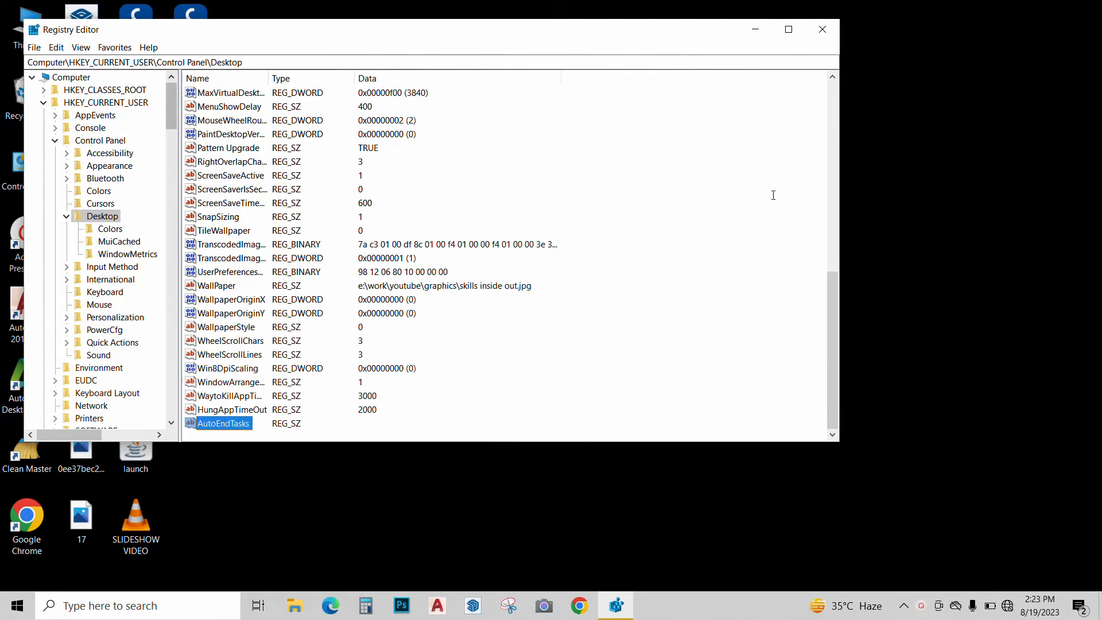
Set the value data of AutoEndTasks to 1 and close the Registry Editor.
{"action": "double_click", "coordinate": [247, 423]}
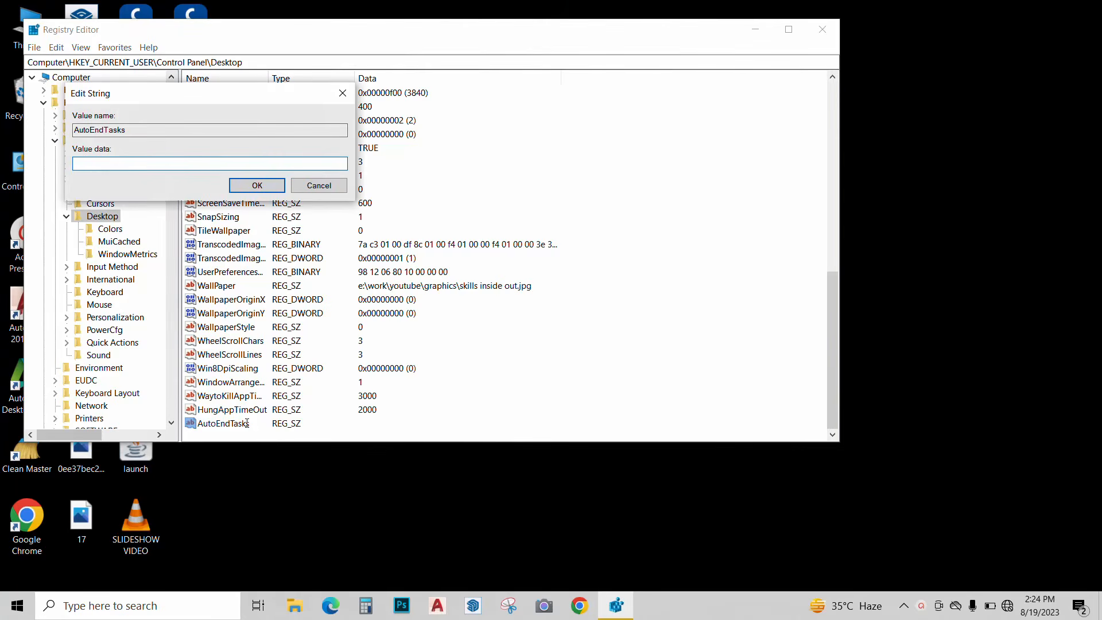
{"action": "type", "text": "1"}
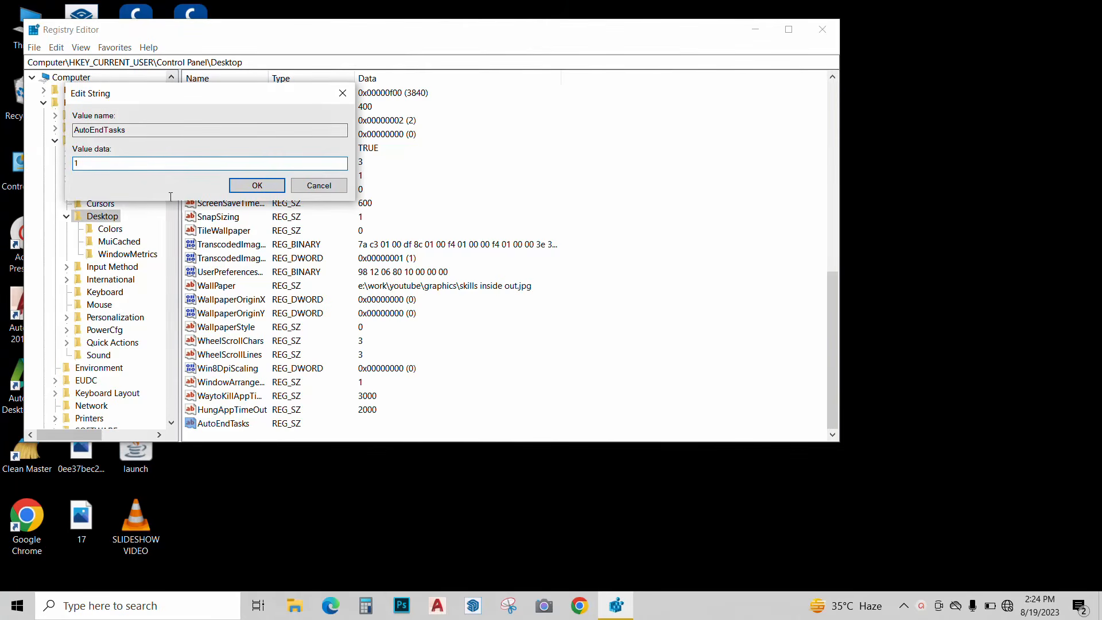
{"action": "left_click", "coordinate": [257, 185]}
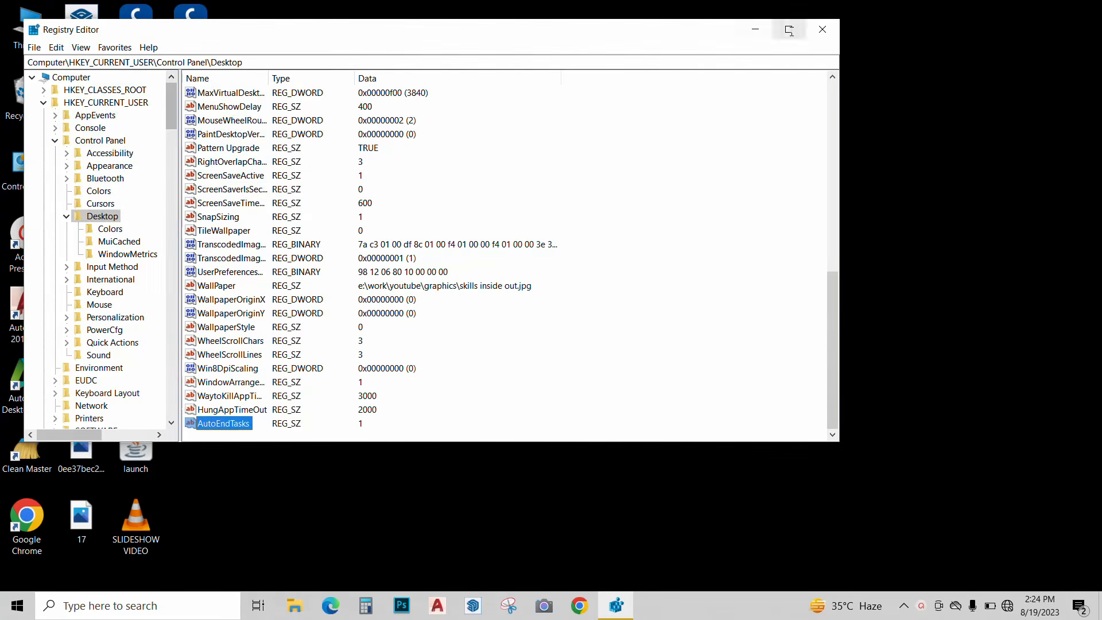
{"action": "left_click", "coordinate": [826, 31]}
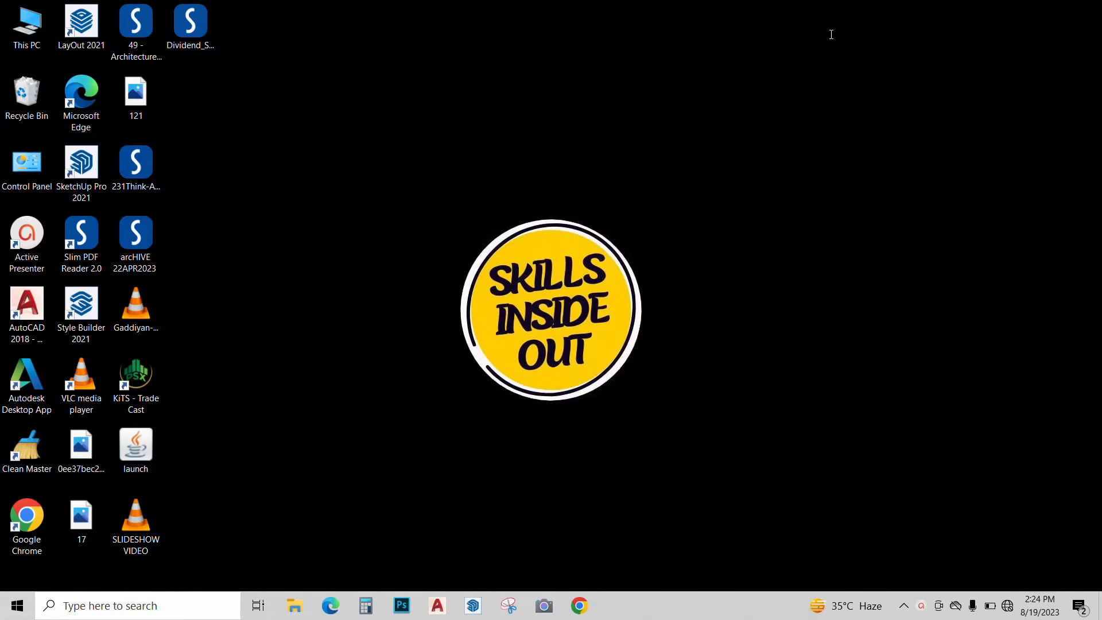